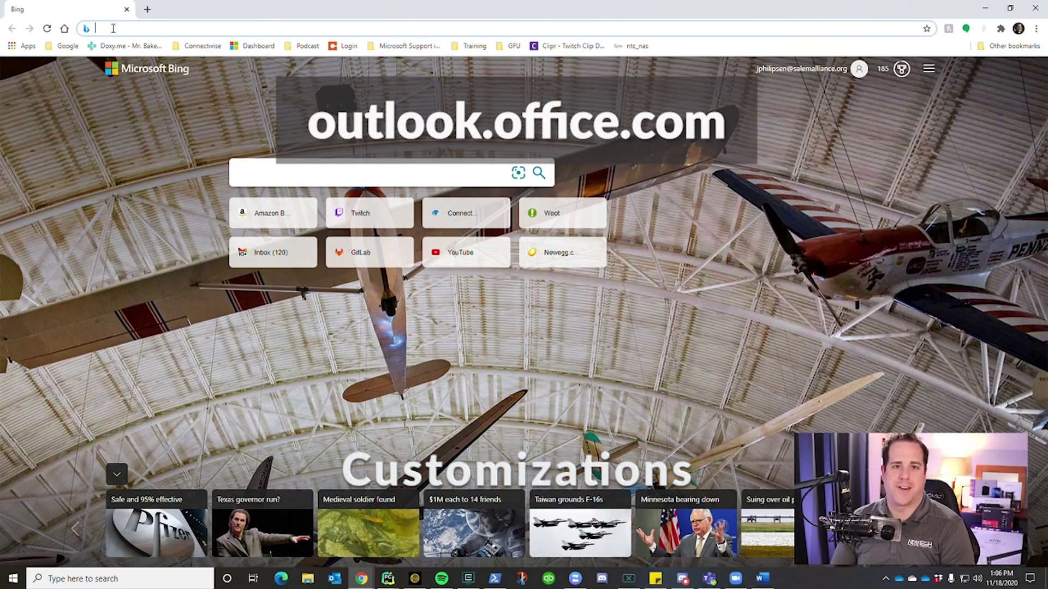
Step: Load the Outlook mailbox at outlook.office.com and show the quick settings pane
{"action": "type", "text": "outlook.office.com"}
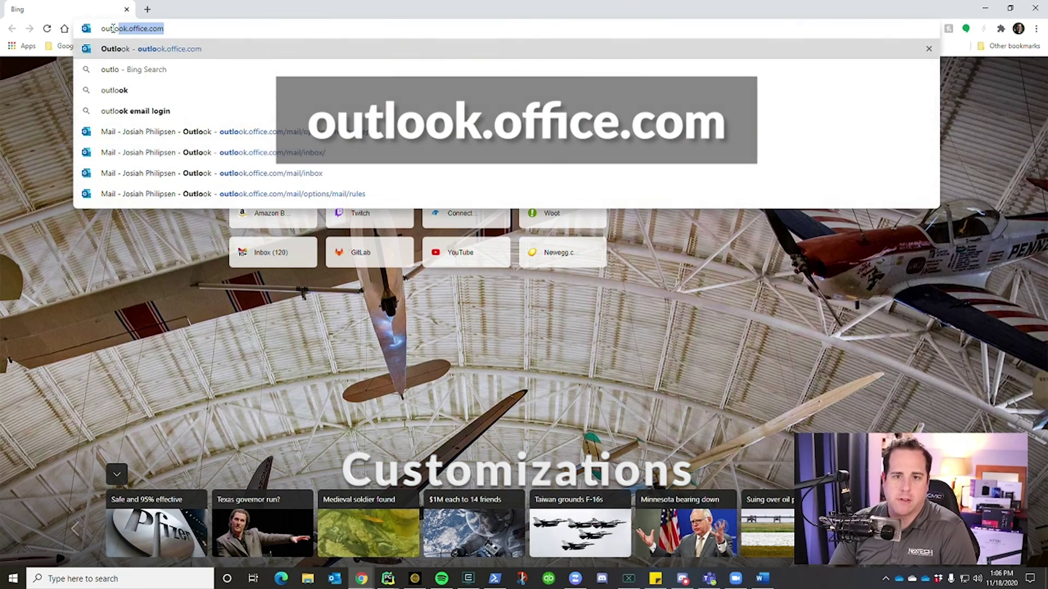
{"action": "key", "text": "Return"}
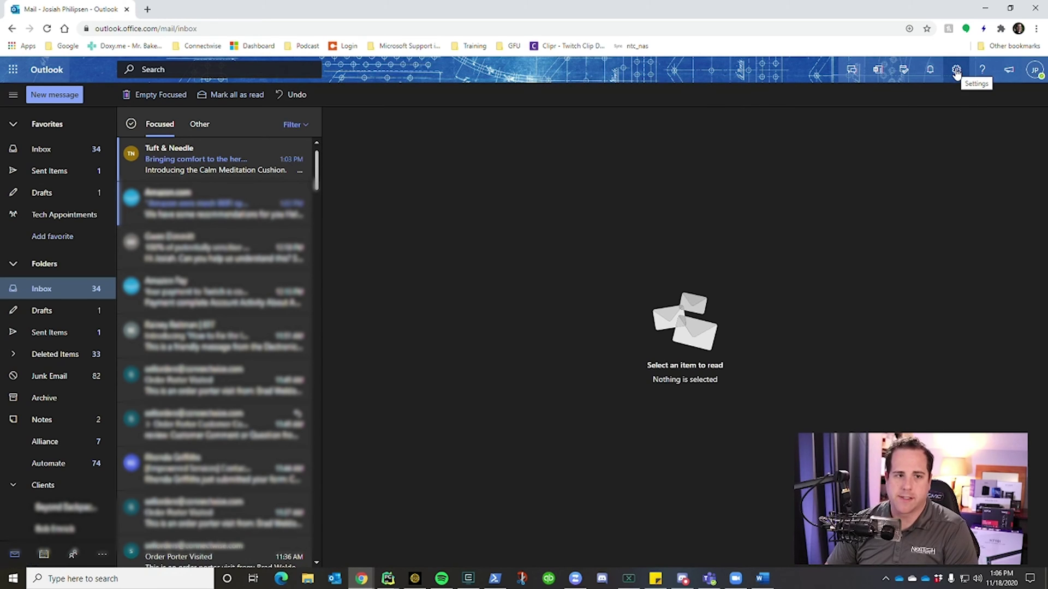
{"action": "left_click", "coordinate": [956, 71]}
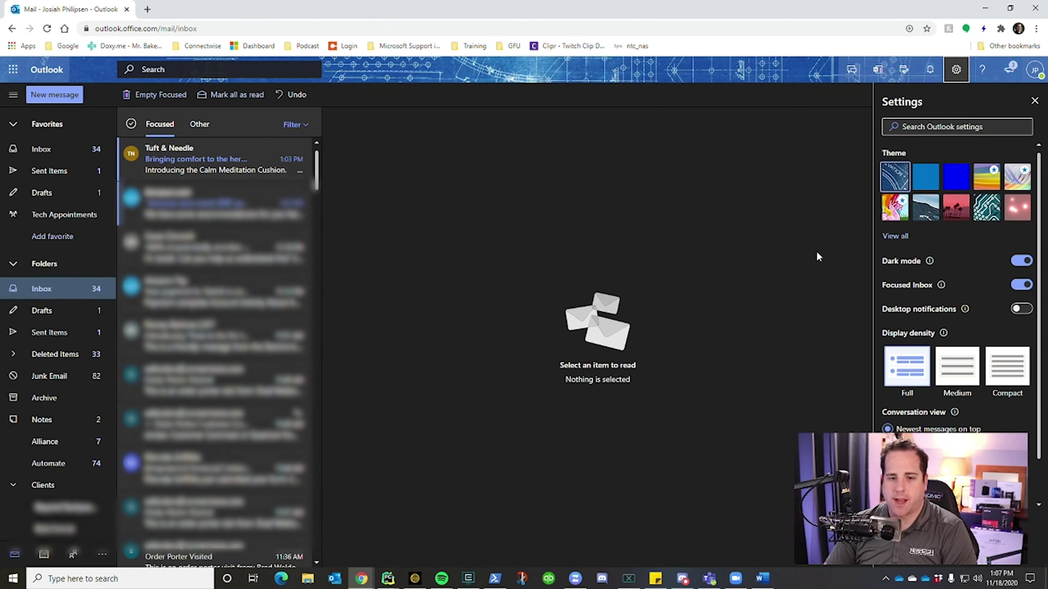
{"action": "left_click", "coordinate": [920, 183]}
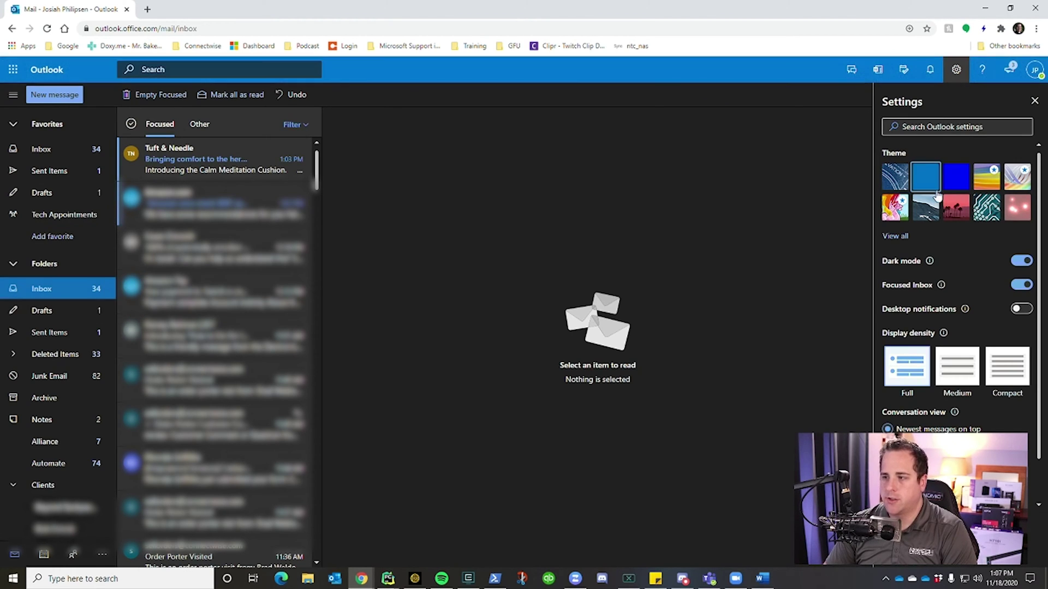
{"action": "left_click", "coordinate": [966, 187]}
{"action": "left_click", "coordinate": [988, 212]}
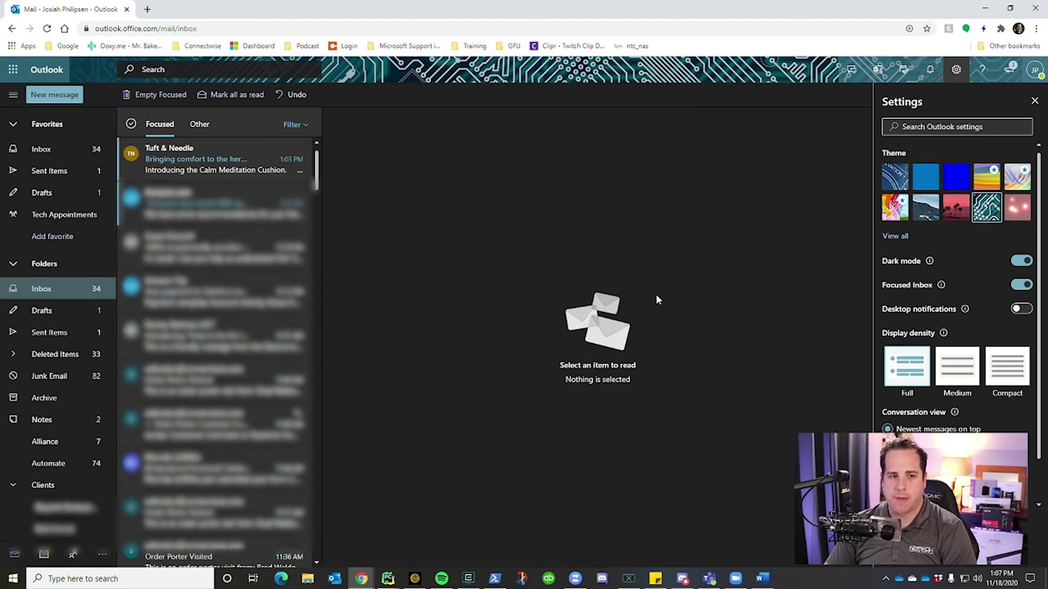
{"action": "left_click", "coordinate": [897, 183]}
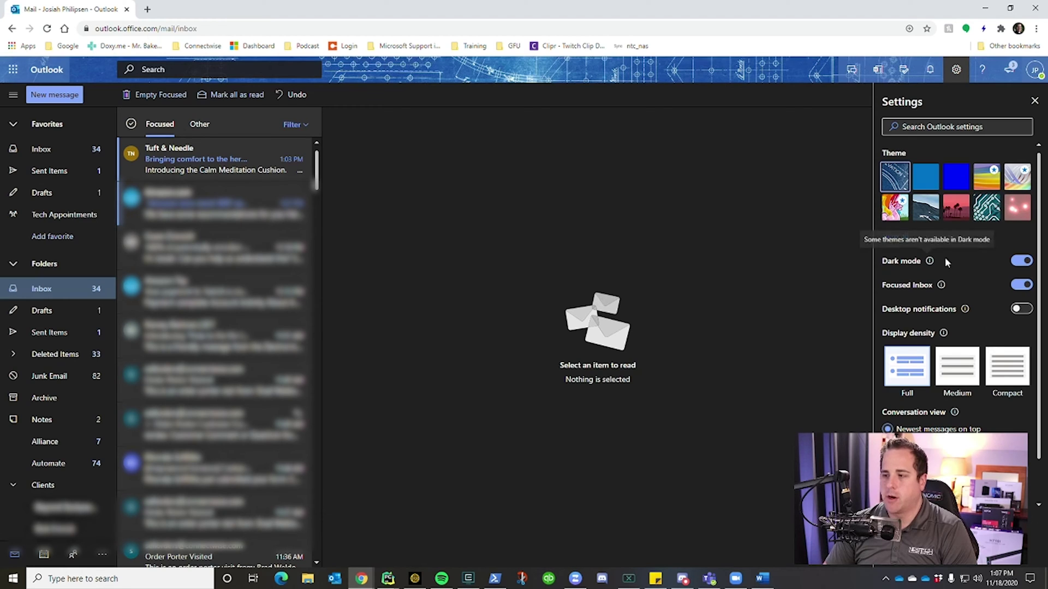
{"action": "left_click", "coordinate": [1016, 263]}
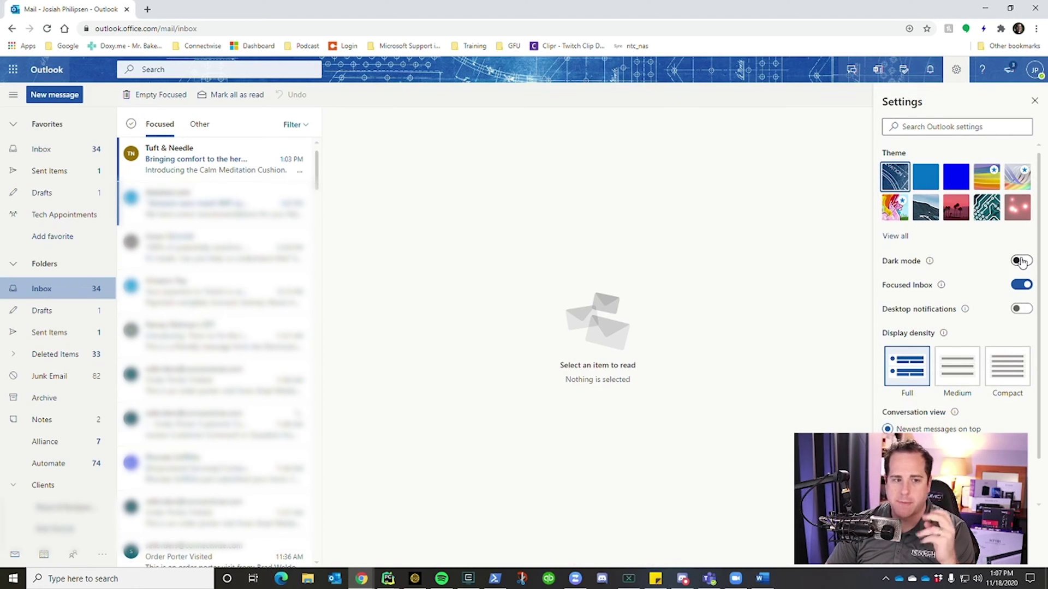
{"action": "left_click", "coordinate": [1020, 261]}
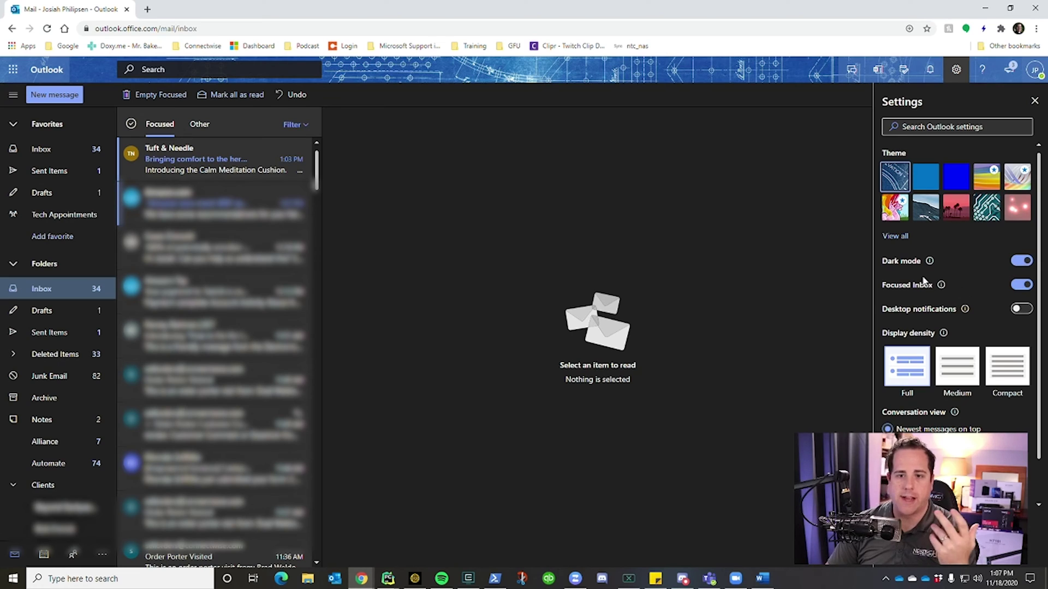
{"action": "mouse_move", "coordinate": [939, 289]}
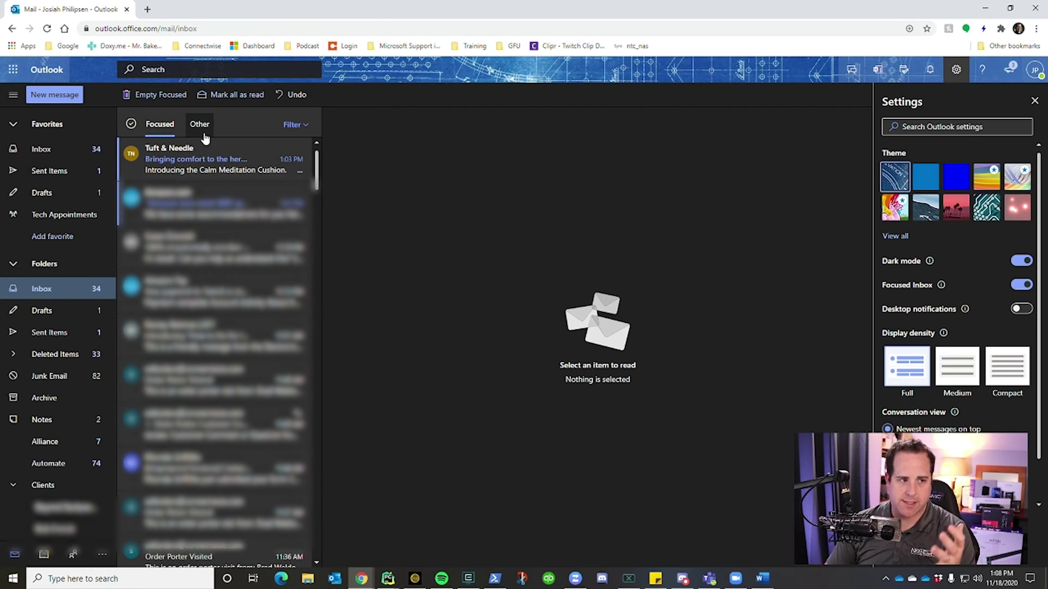
{"action": "left_click", "coordinate": [1019, 310]}
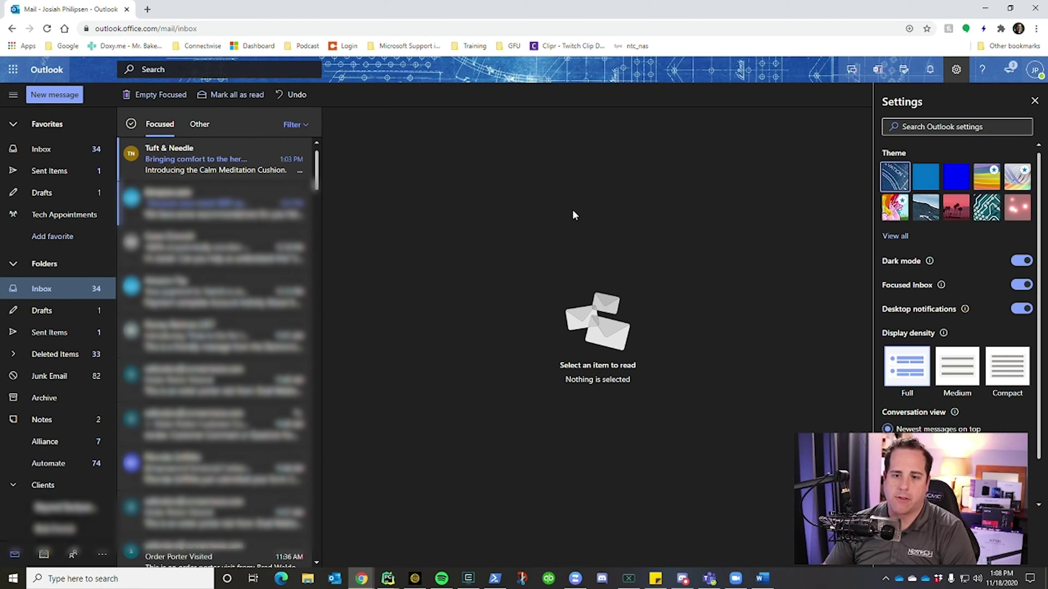
{"action": "left_click", "coordinate": [1016, 309]}
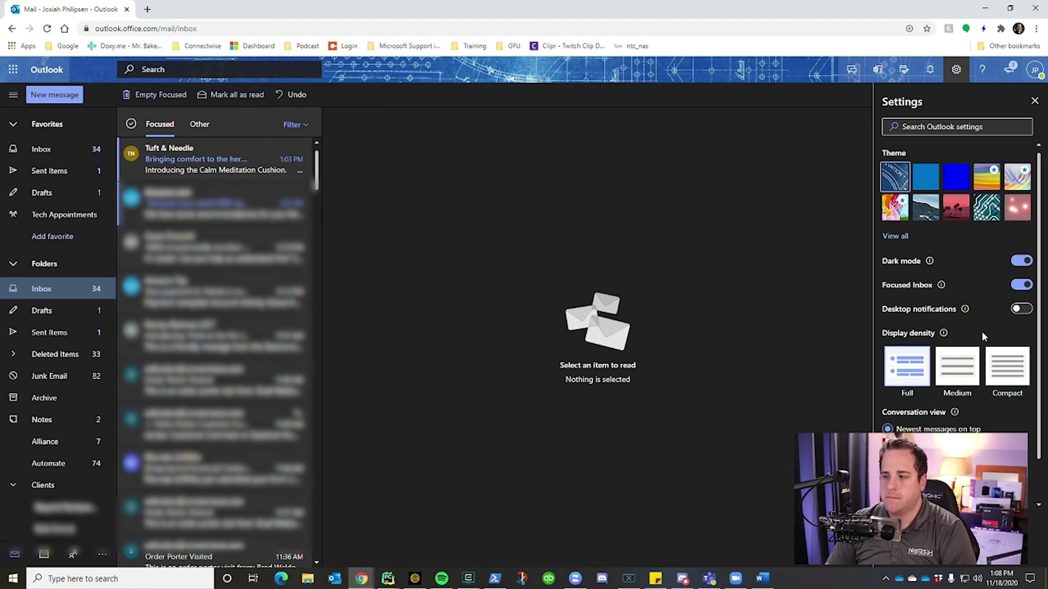
{"action": "scroll", "coordinate": [981, 332], "scroll_direction": "down", "scroll_amount": 1}
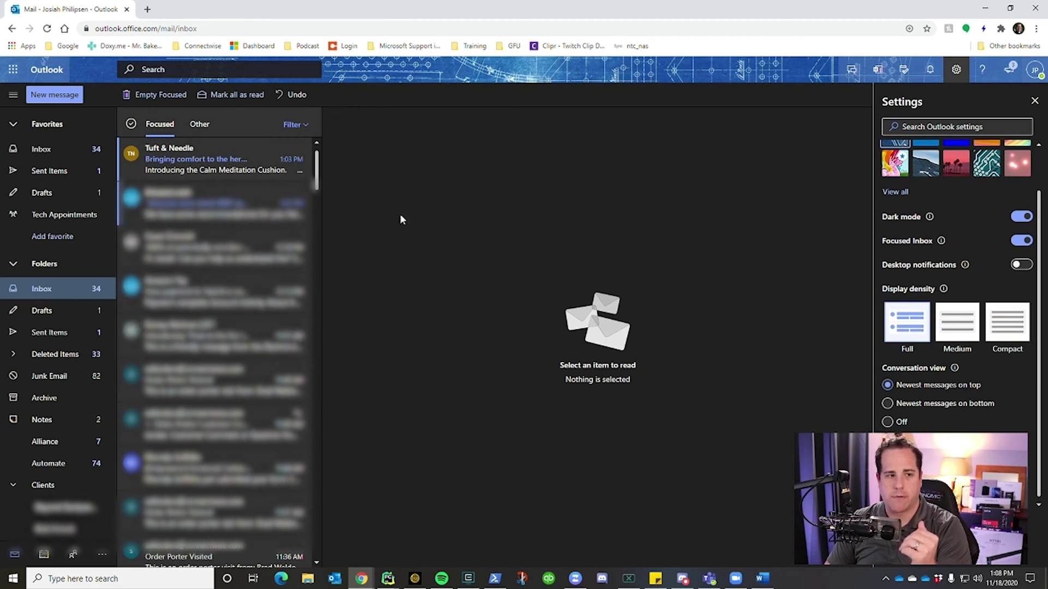
{"action": "left_click", "coordinate": [966, 331]}
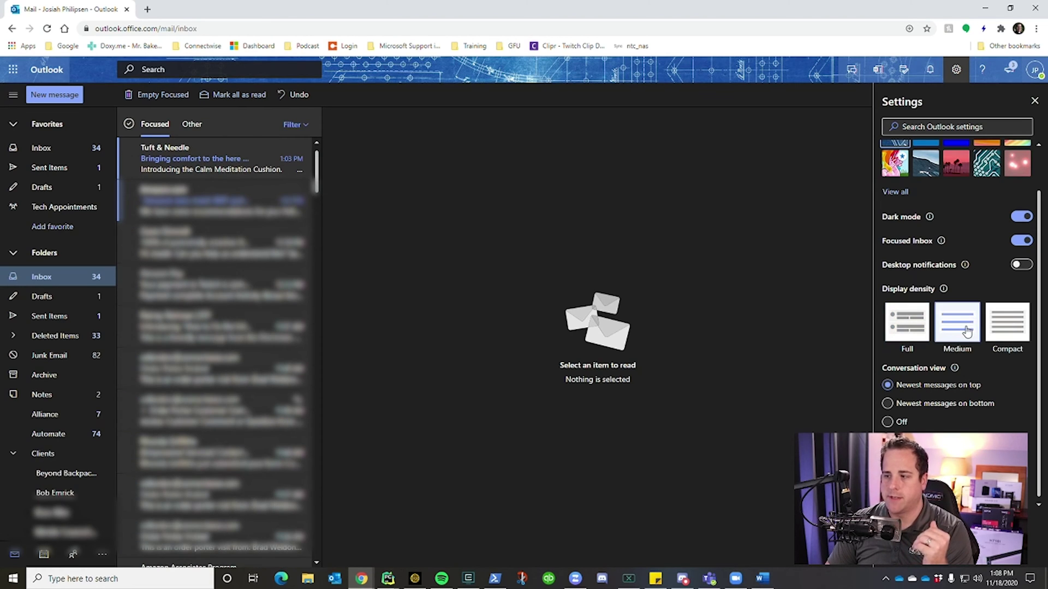
{"action": "left_click", "coordinate": [1007, 331]}
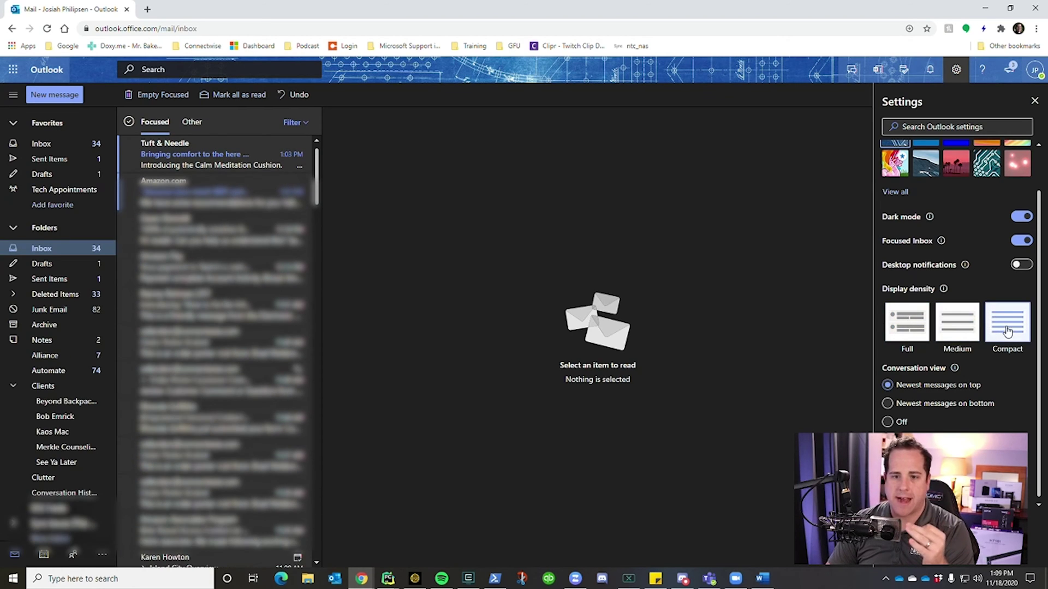
{"action": "left_click", "coordinate": [898, 328]}
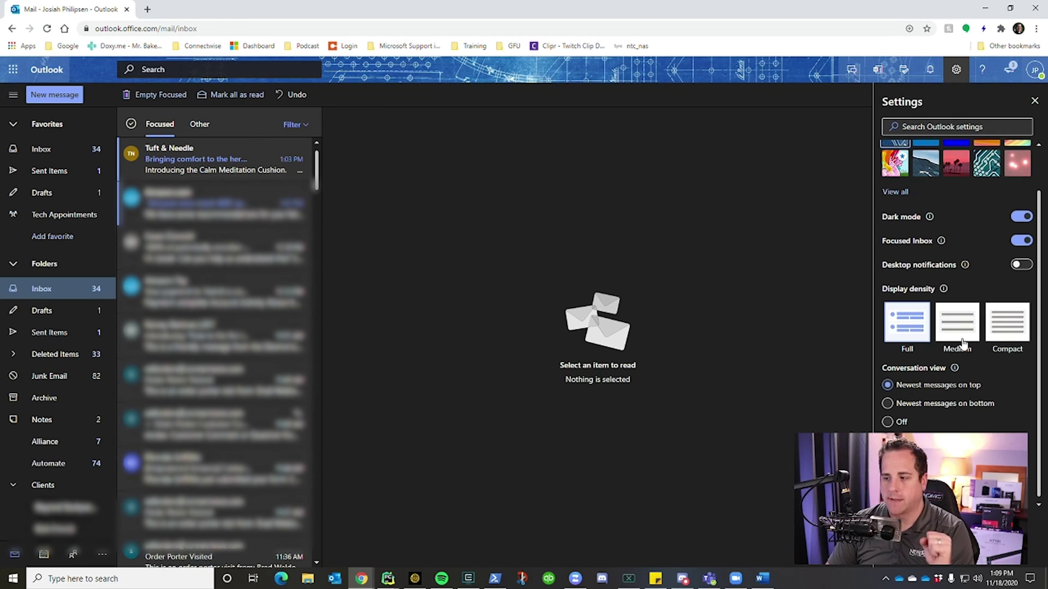
{"action": "mouse_move", "coordinate": [950, 375]}
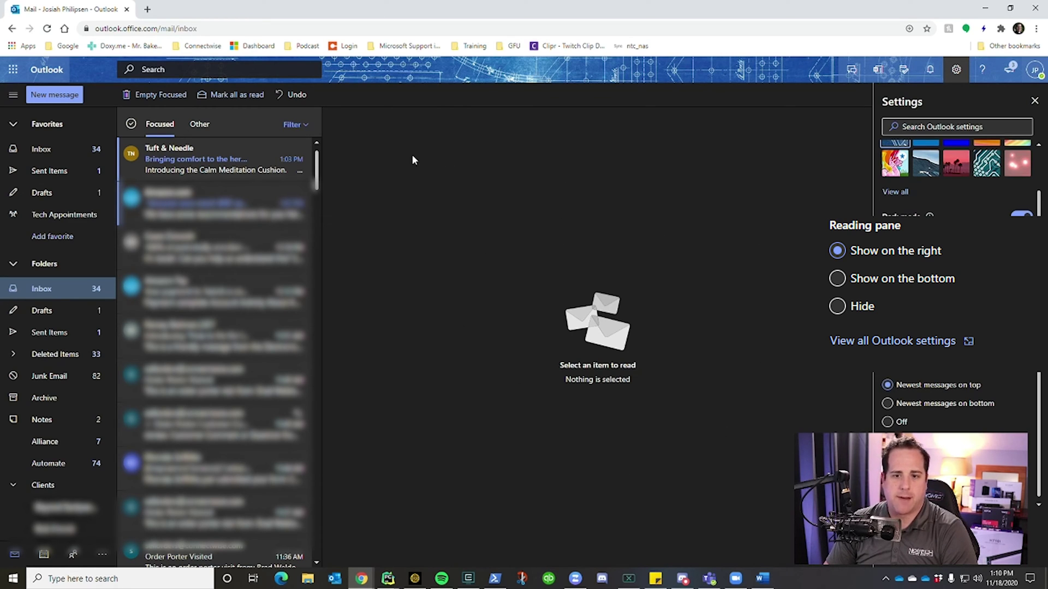
Step: Open the Tuft & Needle message and try the reading pane options Show on the bottom and Hide
{"action": "left_click", "coordinate": [224, 170]}
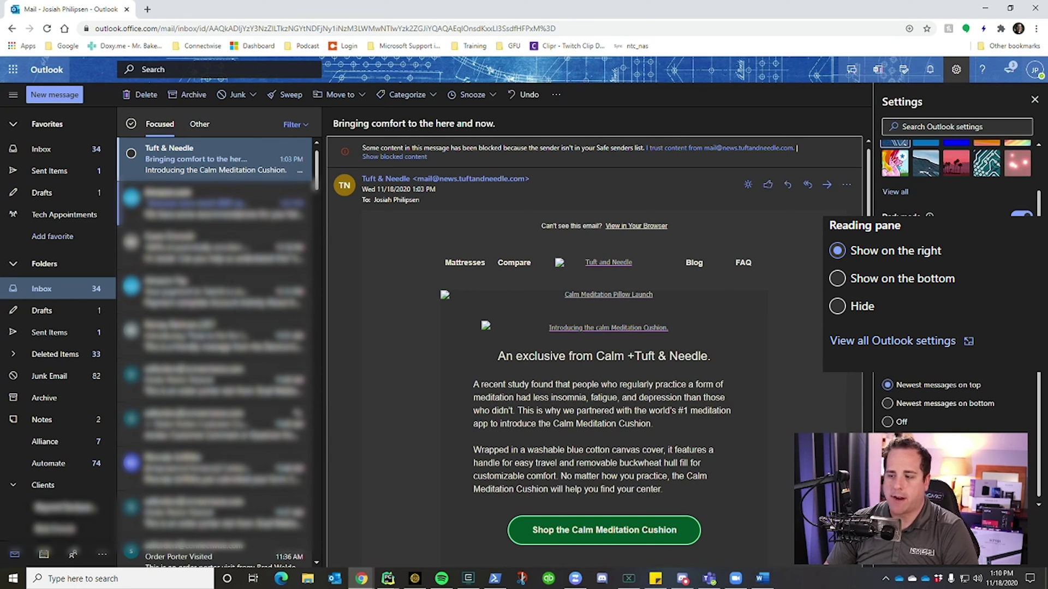
{"action": "left_click", "coordinate": [887, 320]}
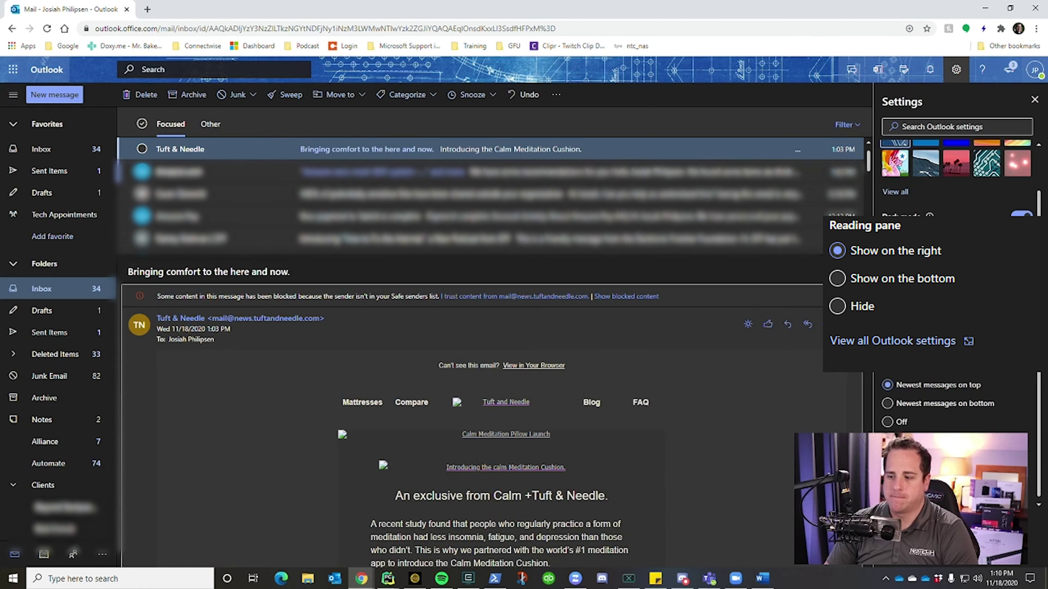
{"action": "left_click", "coordinate": [888, 338]}
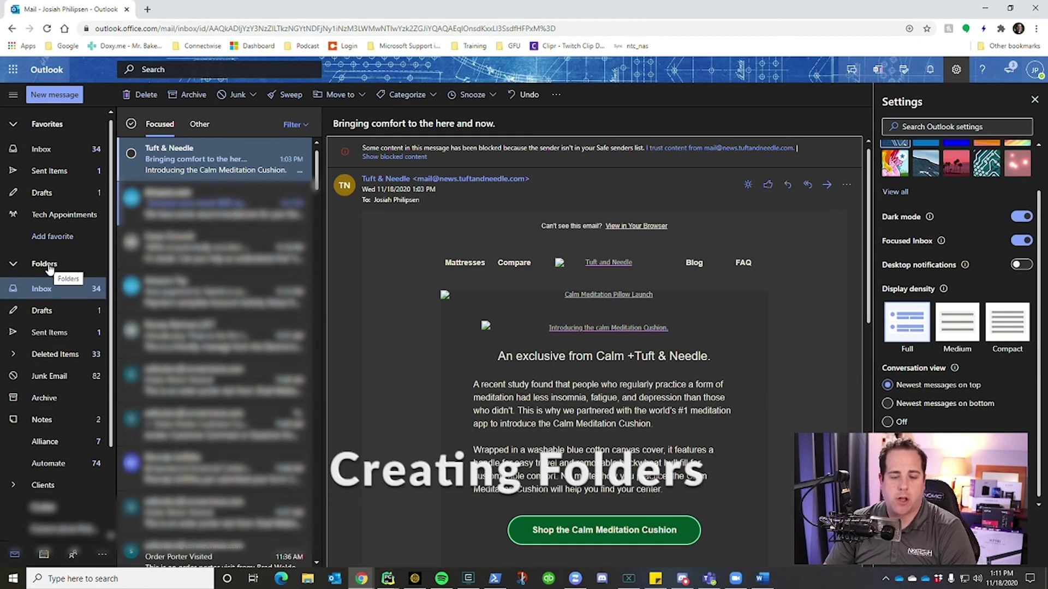
Step: Create a folder named 'Test Folder', drag the Tuft & Needle email into it, and close Settings
{"action": "right_click", "coordinate": [51, 266]}
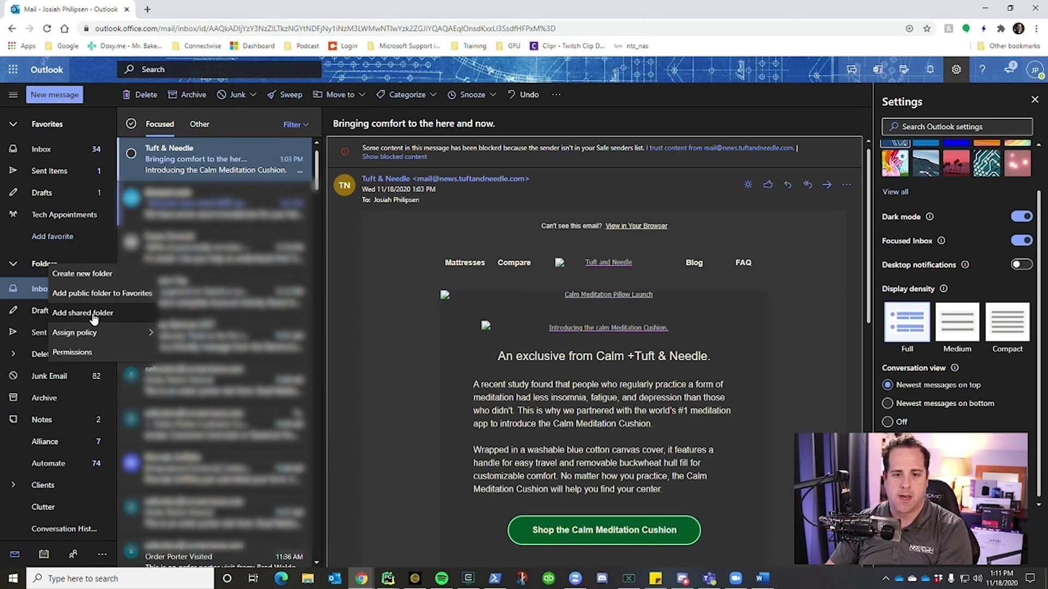
{"action": "left_click", "coordinate": [93, 274]}
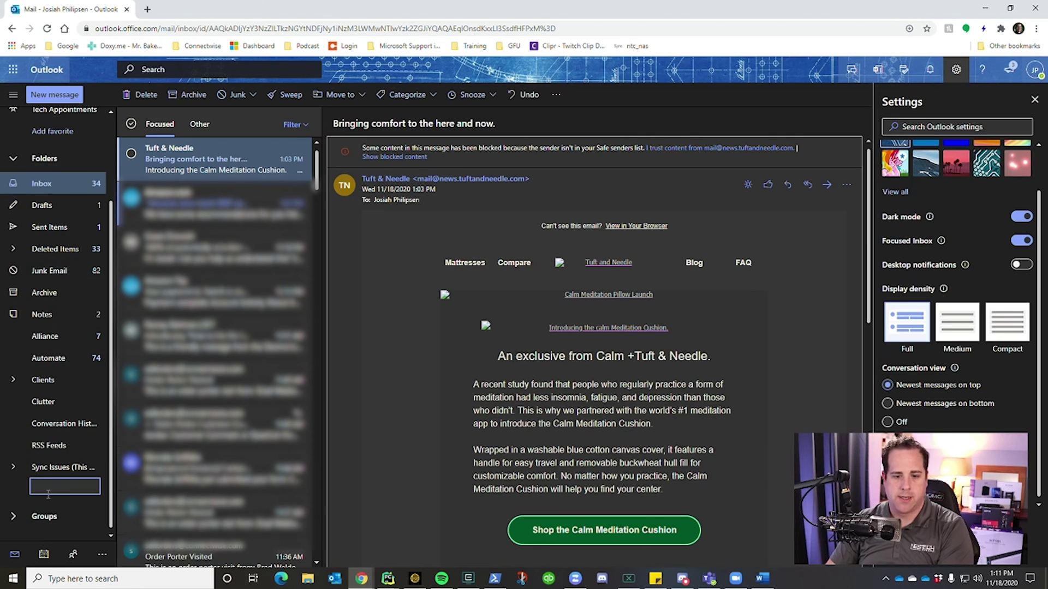
{"action": "type", "text": "Test Folder"}
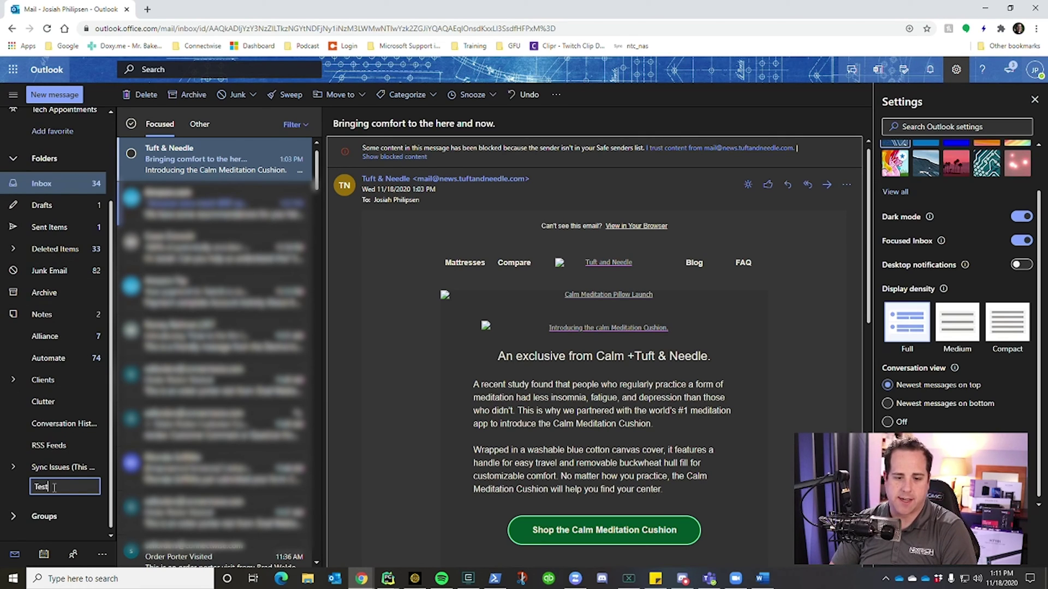
{"action": "key", "text": "Return"}
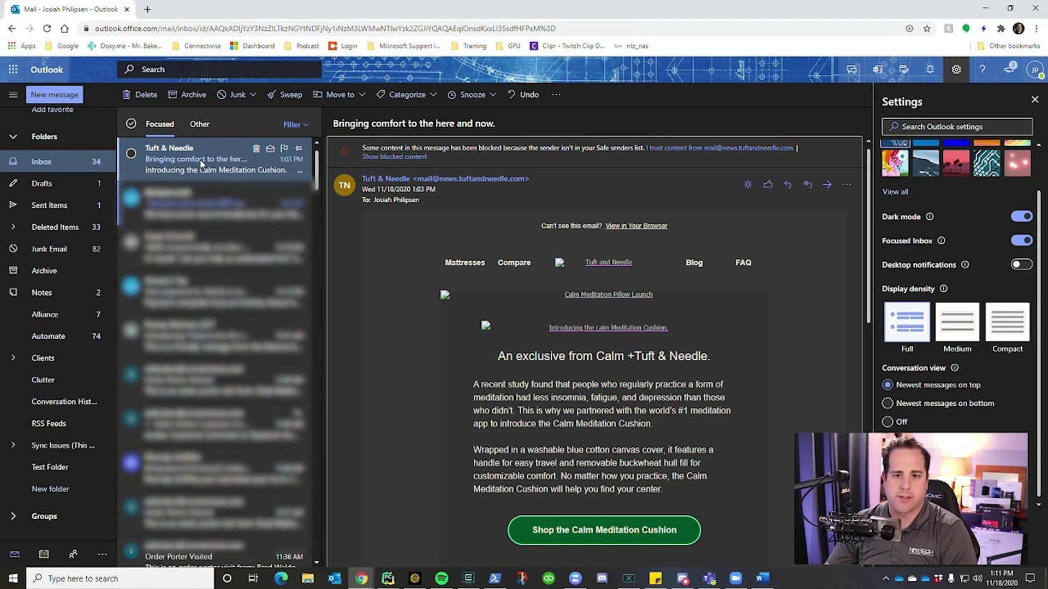
{"action": "left_click_drag", "start_coordinate": [205, 159], "coordinate": [61, 467]}
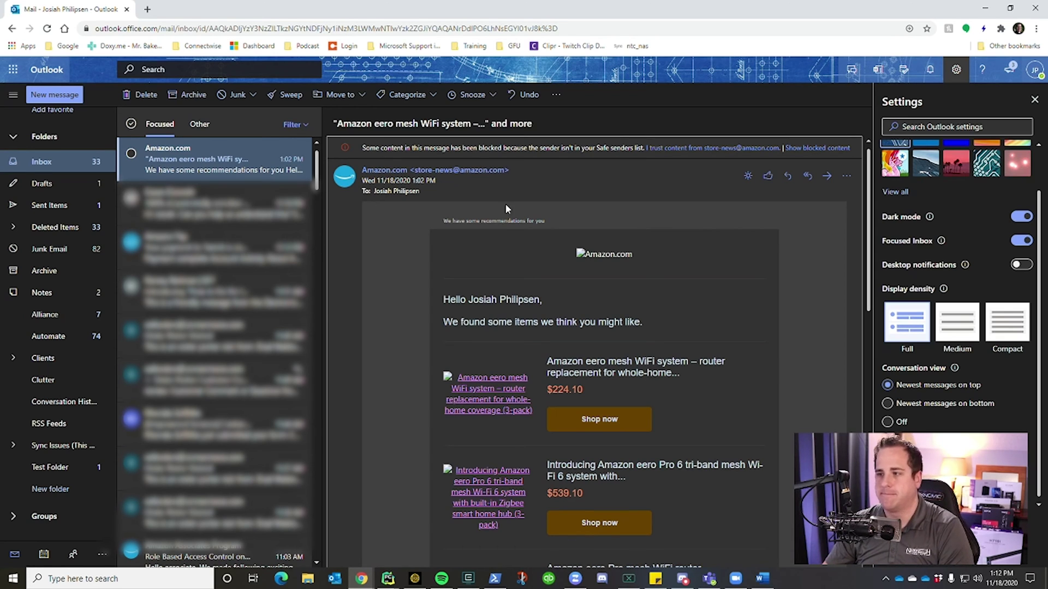
{"action": "key", "text": "Escape"}
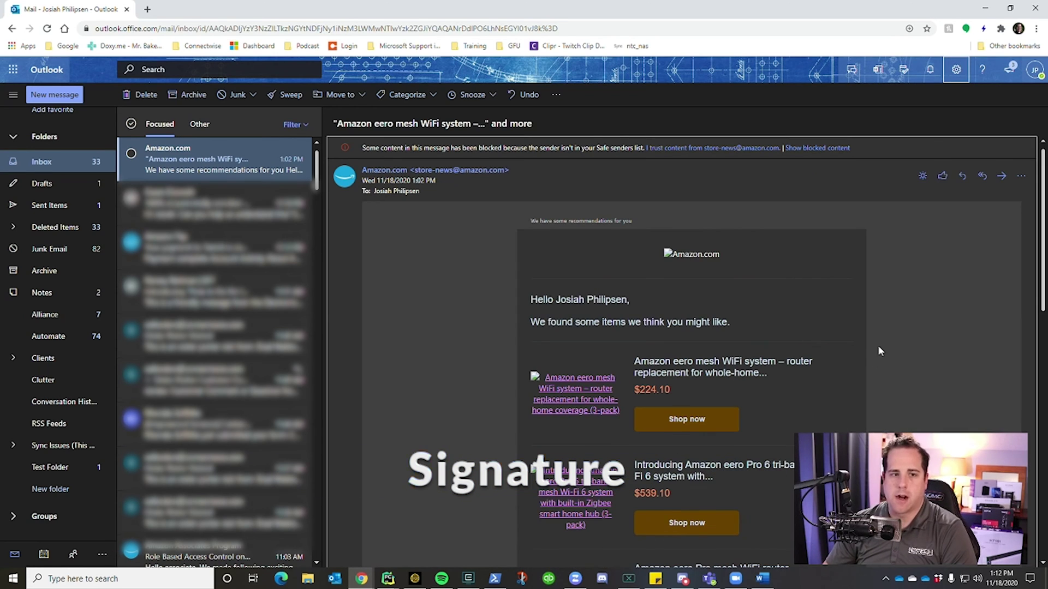
Step: Open the full Outlook settings at Mail > Compose and reply
{"action": "left_click", "coordinate": [956, 71]}
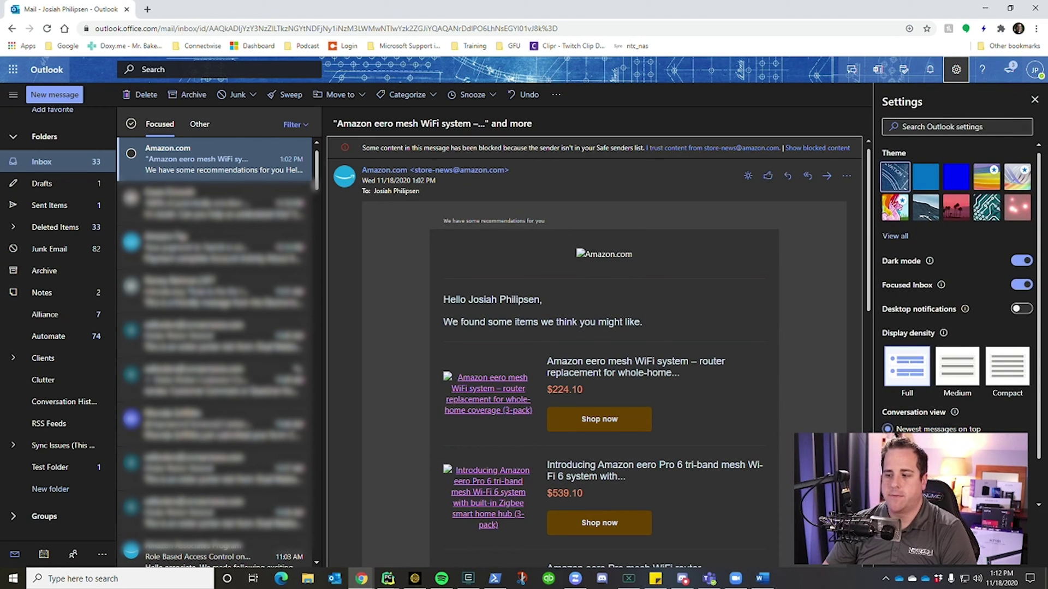
{"action": "left_click", "coordinate": [928, 552]}
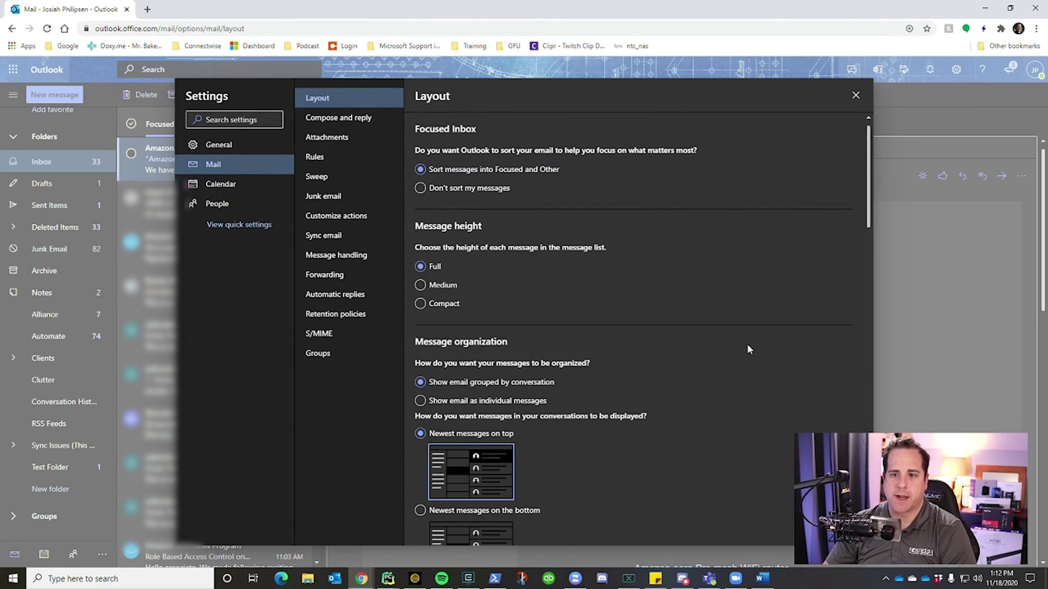
{"action": "left_click", "coordinate": [346, 125]}
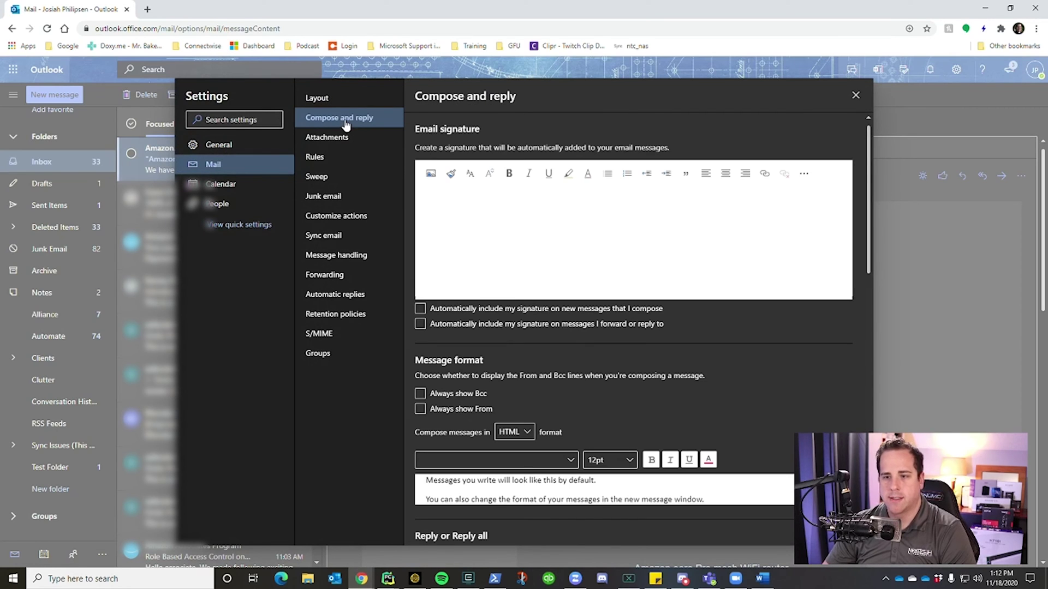
{"action": "left_click", "coordinate": [640, 229]}
{"action": "type", "text": "Thanks,"}
{"action": "key", "text": "Return"}
{"action": "type", "text": "Josiah"}
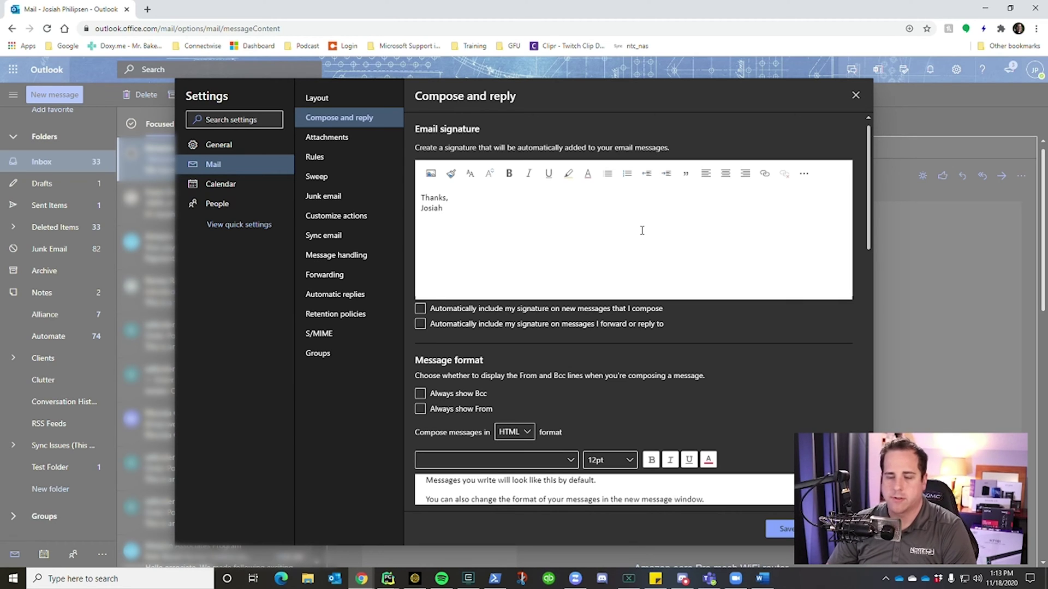
{"action": "type", "text": "111.1111"}
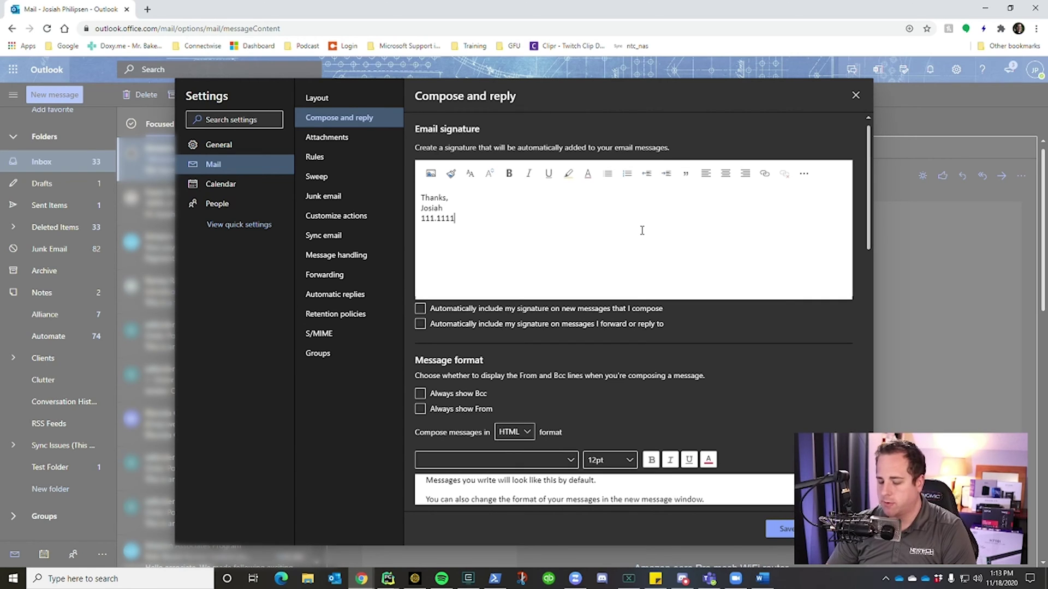
{"action": "type", "text": ".1111"}
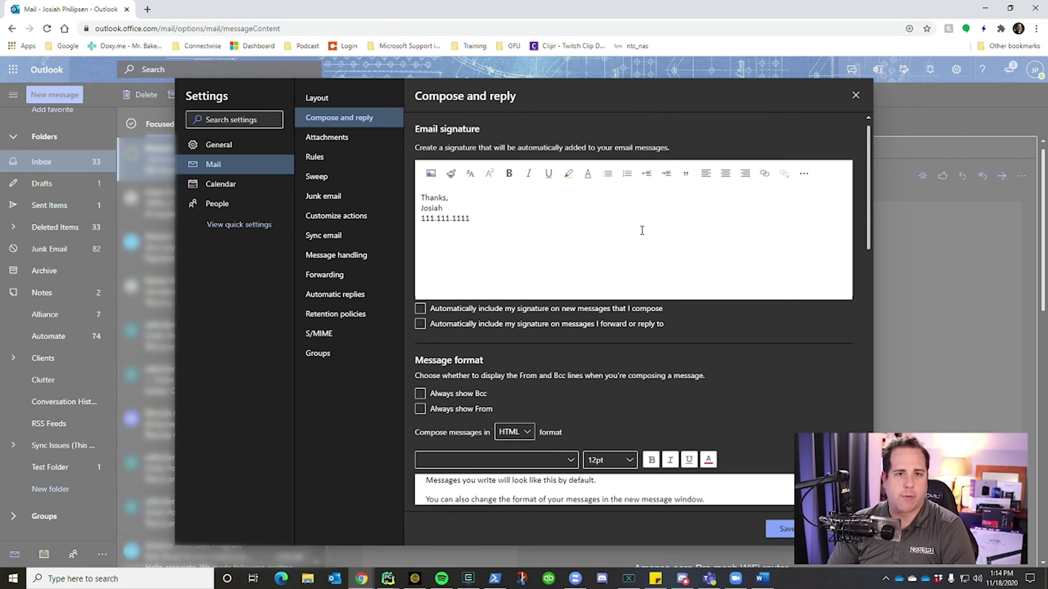
{"action": "type", "text": "www."}
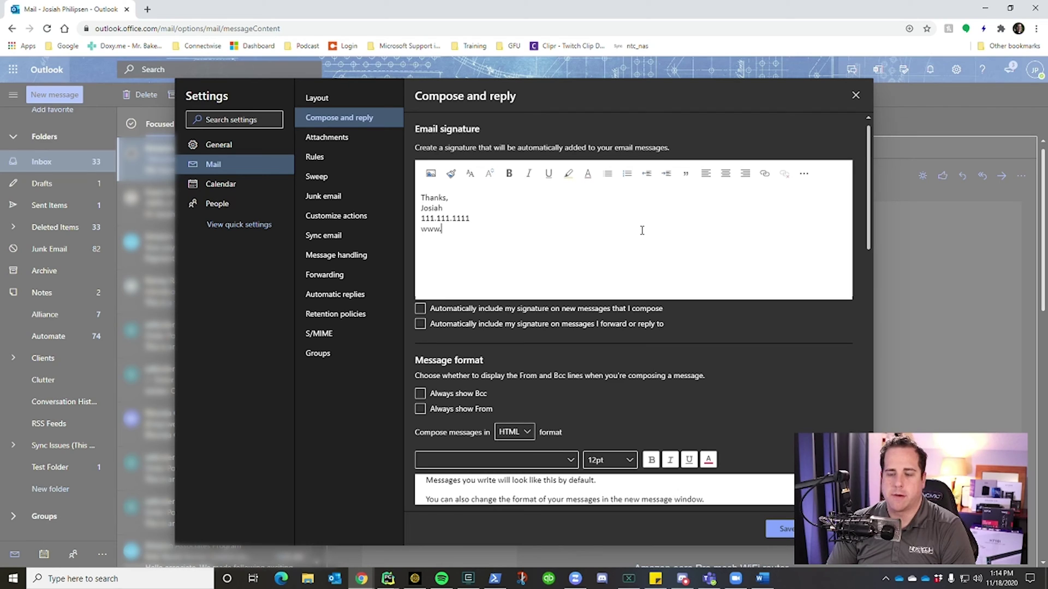
{"action": "type", "text": "nexttechconsultants.com"}
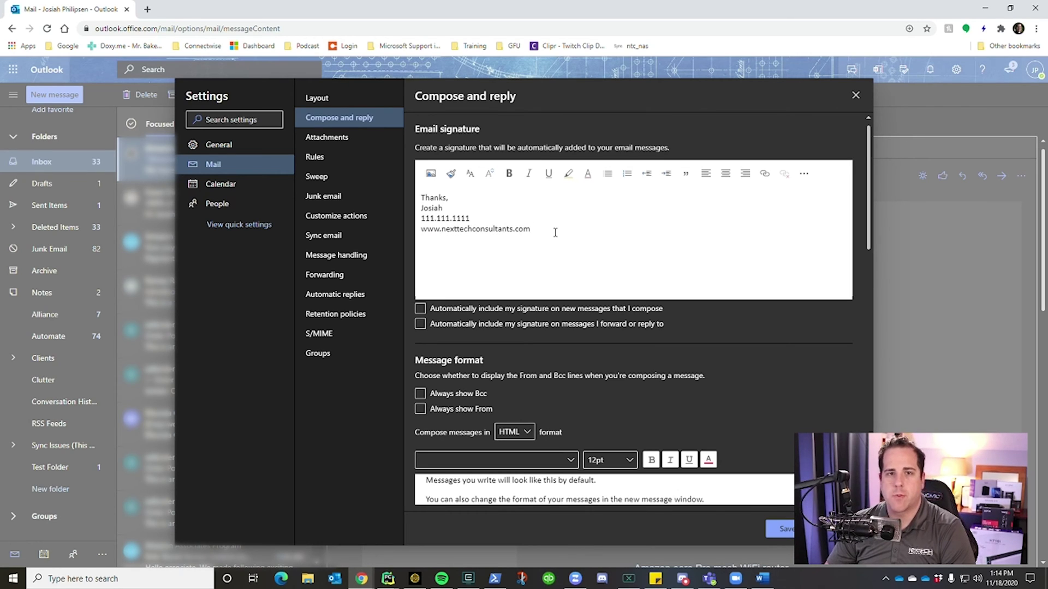
{"action": "key", "text": "Return"}
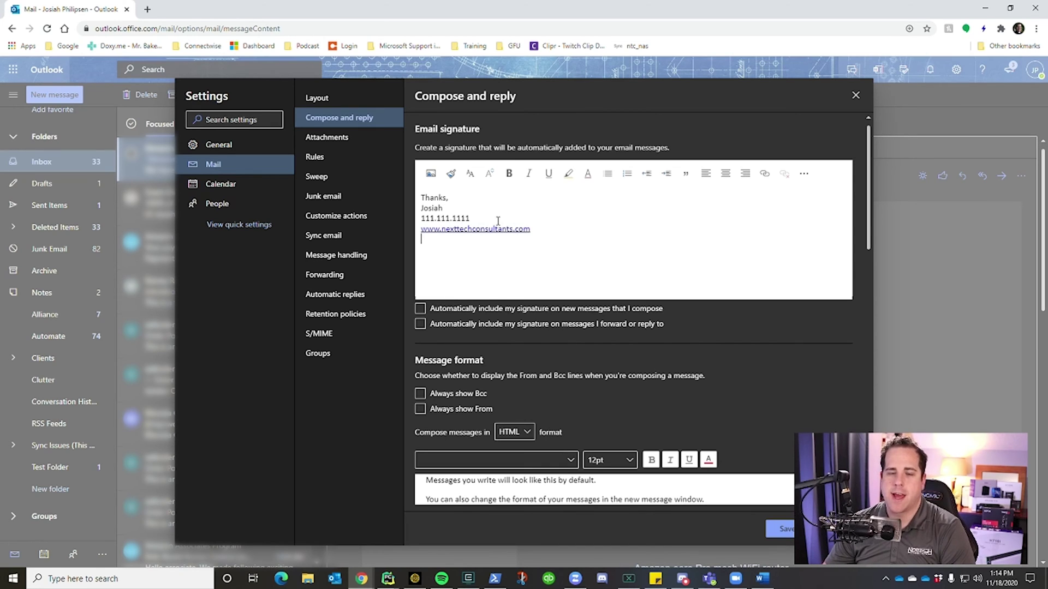
Step: Insert the nexttechLogo image inline, shrink it, and tick 'Automatically include my signature on new messages'
{"action": "left_click", "coordinate": [430, 175]}
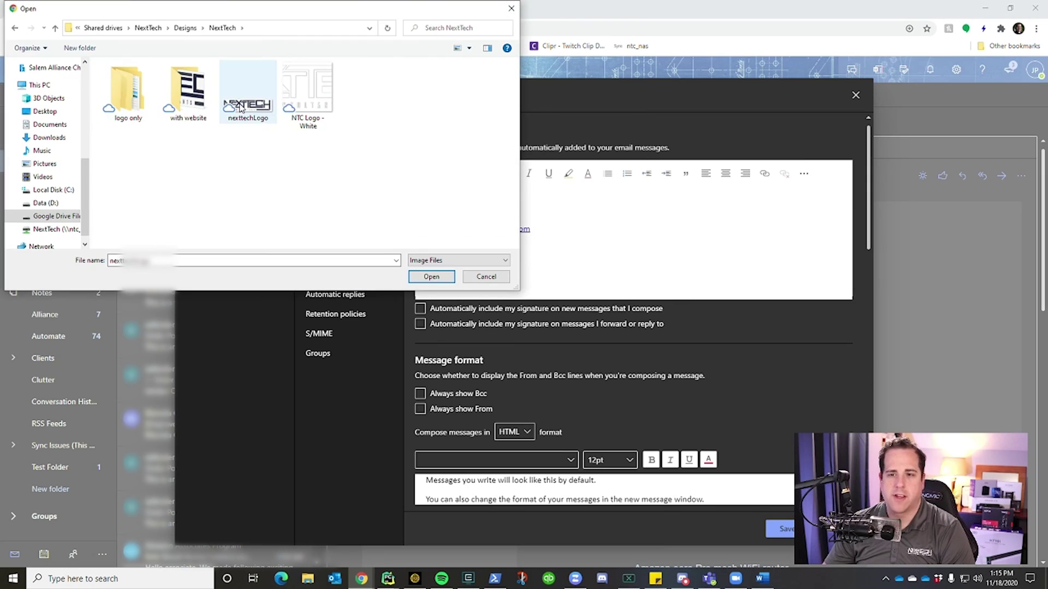
{"action": "left_click", "coordinate": [430, 277]}
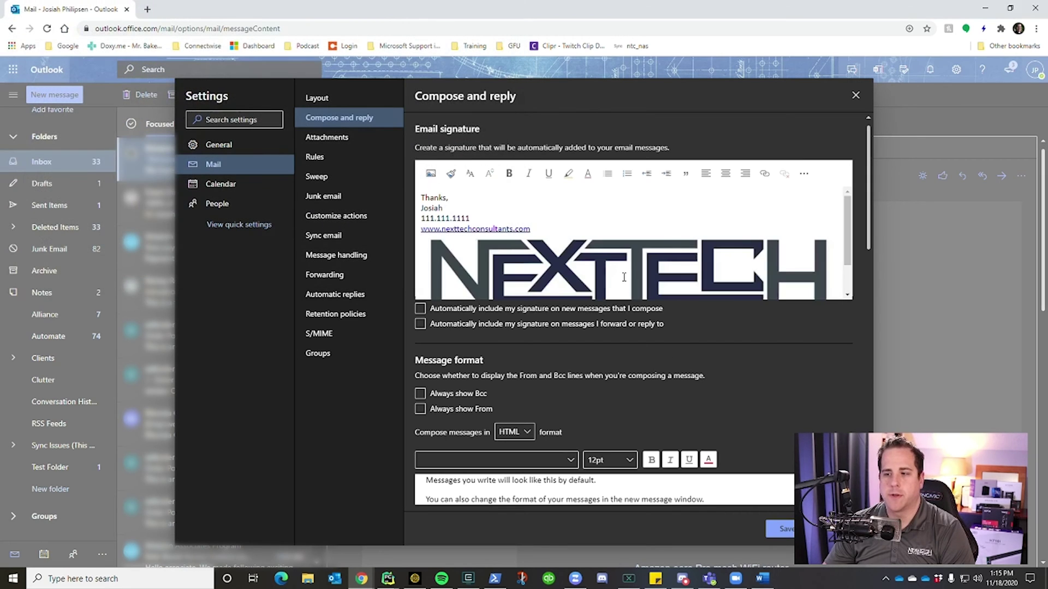
{"action": "mouse_move", "coordinate": [427, 229]}
{"action": "left_mouse_down"}
{"action": "mouse_move", "coordinate": [607, 296]}
{"action": "mouse_move", "coordinate": [534, 260]}
{"action": "left_mouse_up"}
{"action": "left_click", "coordinate": [596, 251]}
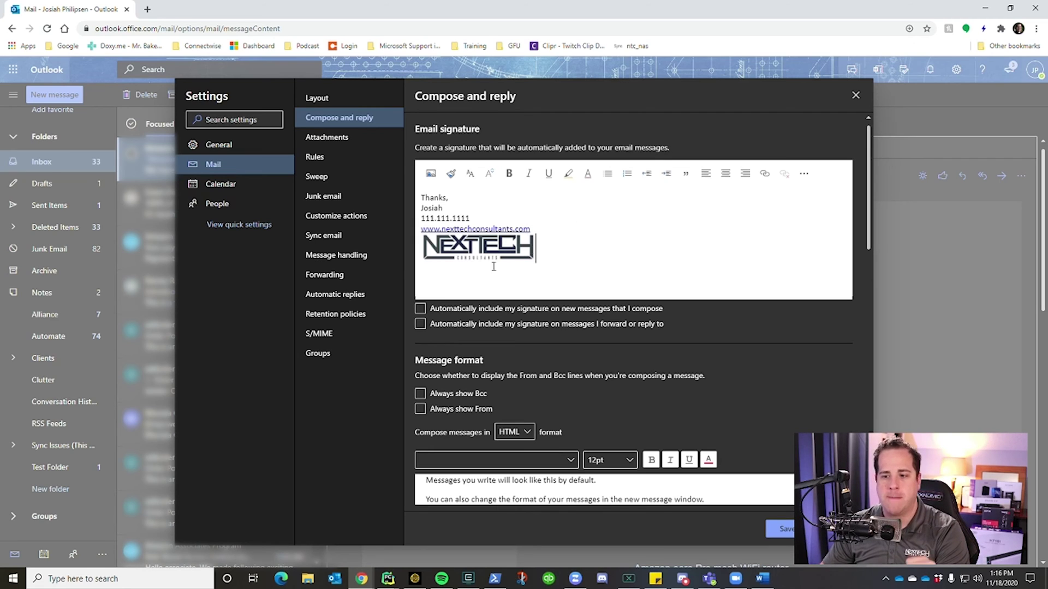
{"action": "left_click", "coordinate": [424, 310]}
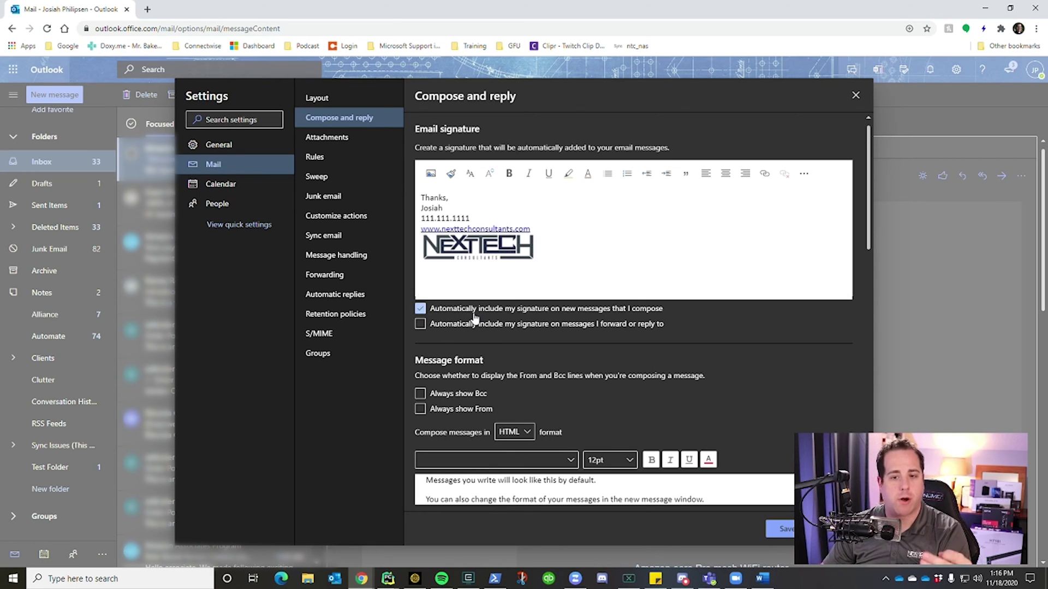
Step: Tick and then clear 'include my signature on messages I forward or reply to'
{"action": "left_click", "coordinate": [417, 328]}
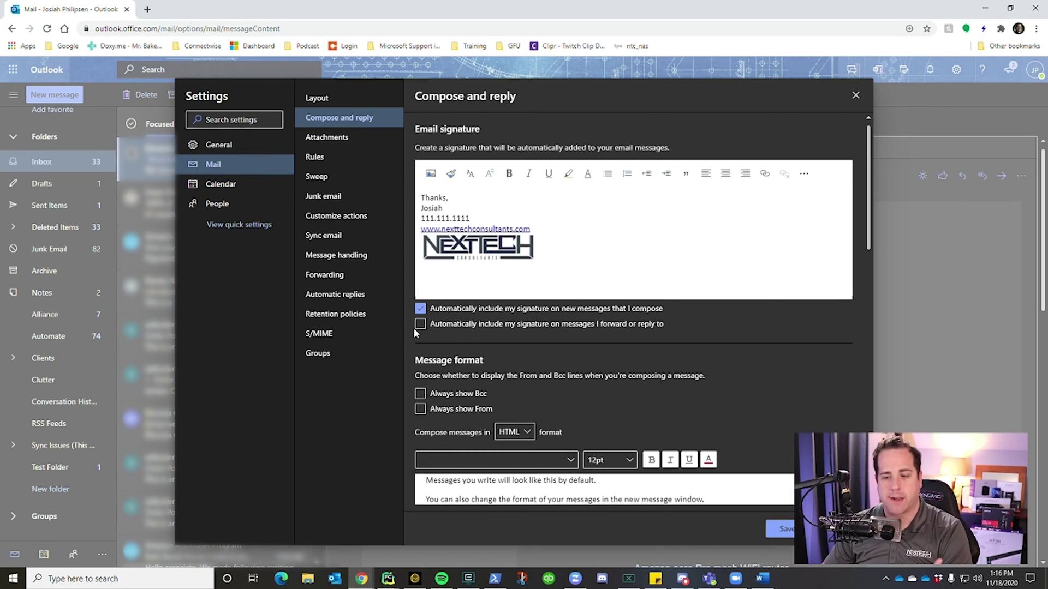
{"action": "left_click", "coordinate": [422, 326]}
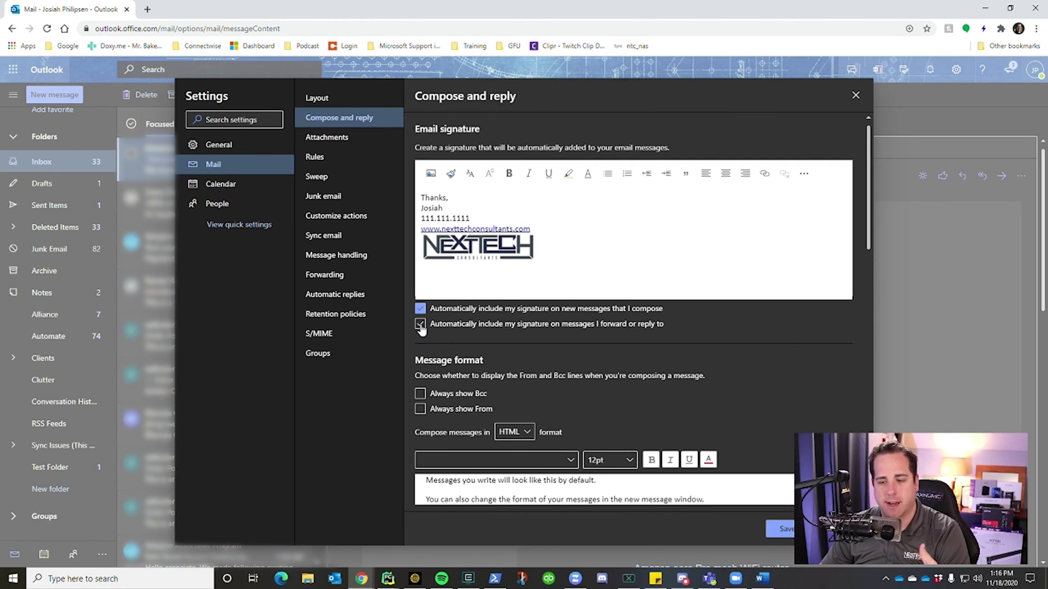
{"action": "left_click", "coordinate": [426, 327]}
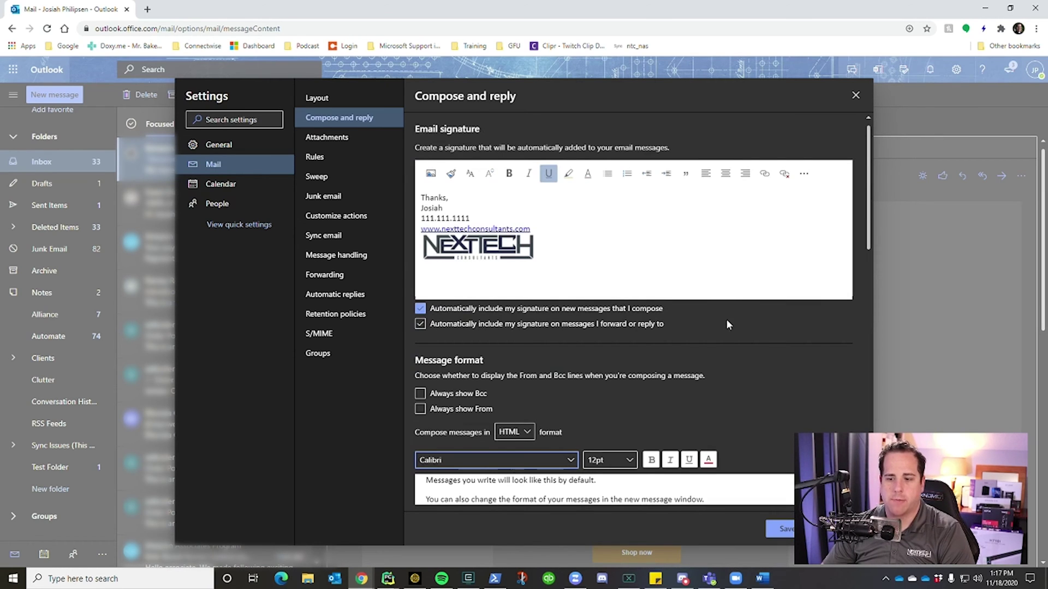
Step: Choose Calibri as the default message font
{"action": "scroll", "coordinate": [727, 319], "scroll_direction": "down", "scroll_amount": 2}
{"action": "left_click", "coordinate": [571, 351]}
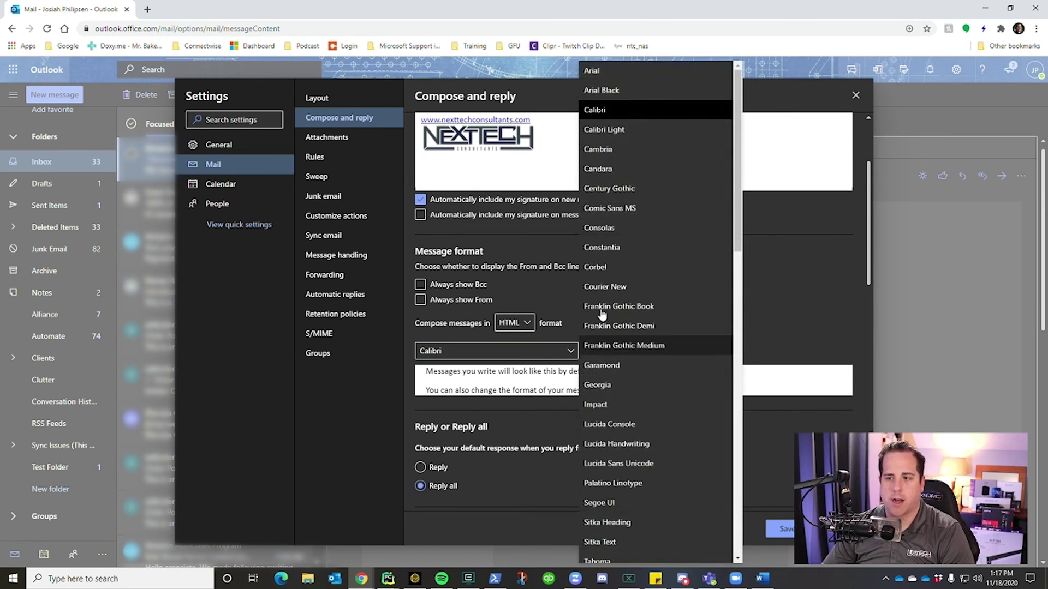
{"action": "left_click", "coordinate": [622, 112]}
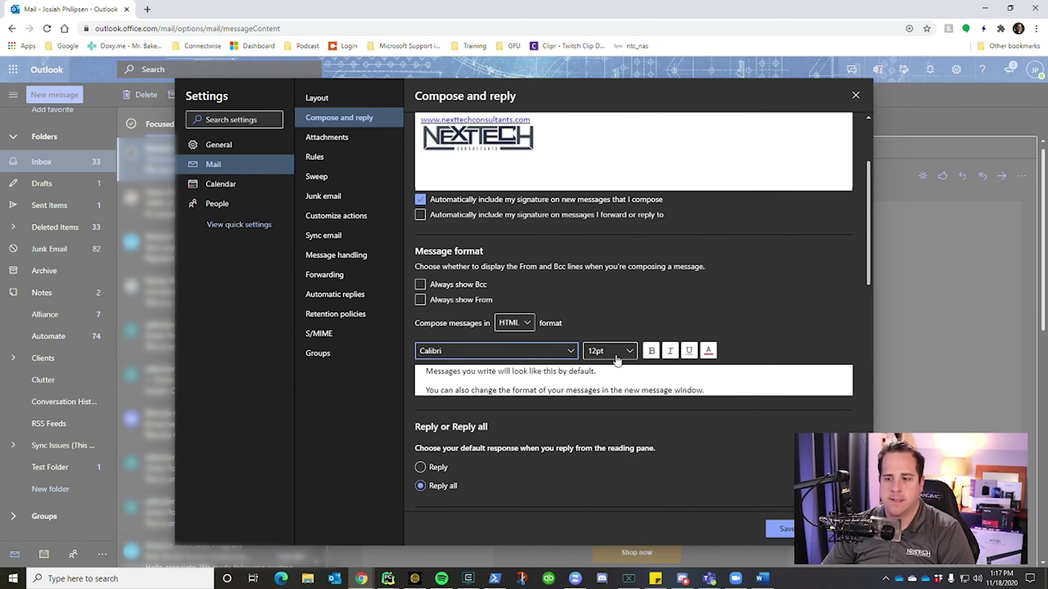
{"action": "left_click", "coordinate": [582, 376]}
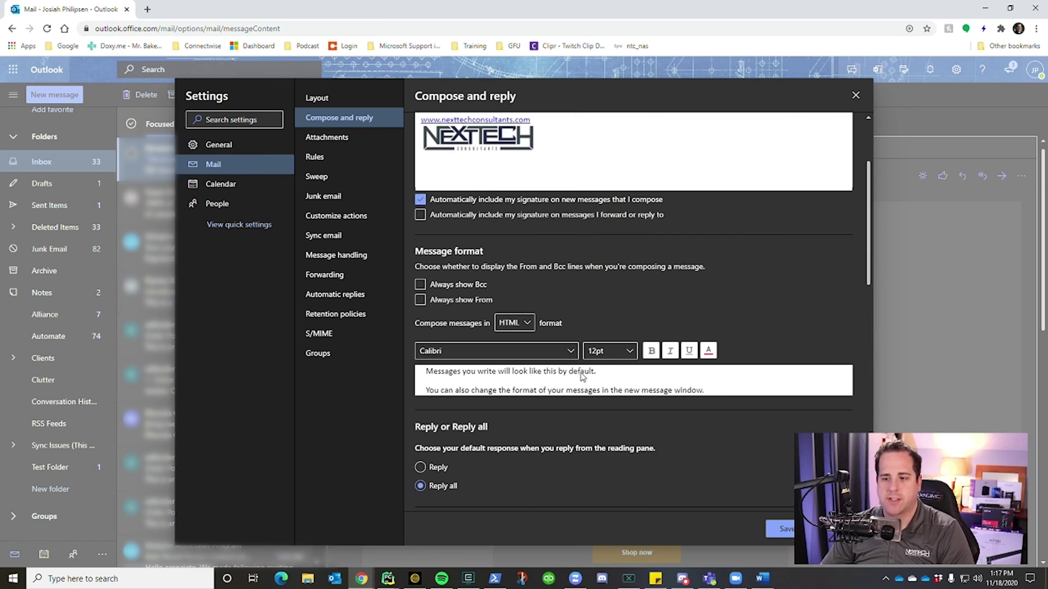
{"action": "scroll", "coordinate": [582, 376], "scroll_direction": "up", "scroll_amount": 2}
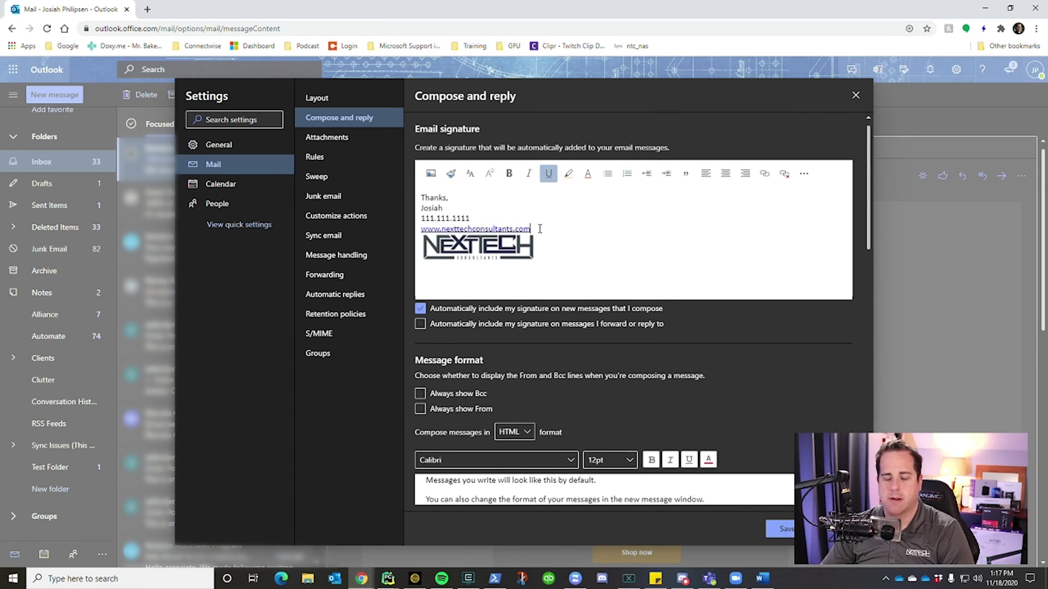
Step: Set all signature text to Calibri size 12 and save the Compose and reply settings
{"action": "mouse_move", "coordinate": [539, 229]}
{"action": "left_mouse_down"}
{"action": "mouse_move", "coordinate": [431, 221]}
{"action": "mouse_move", "coordinate": [374, 198]}
{"action": "left_mouse_up"}
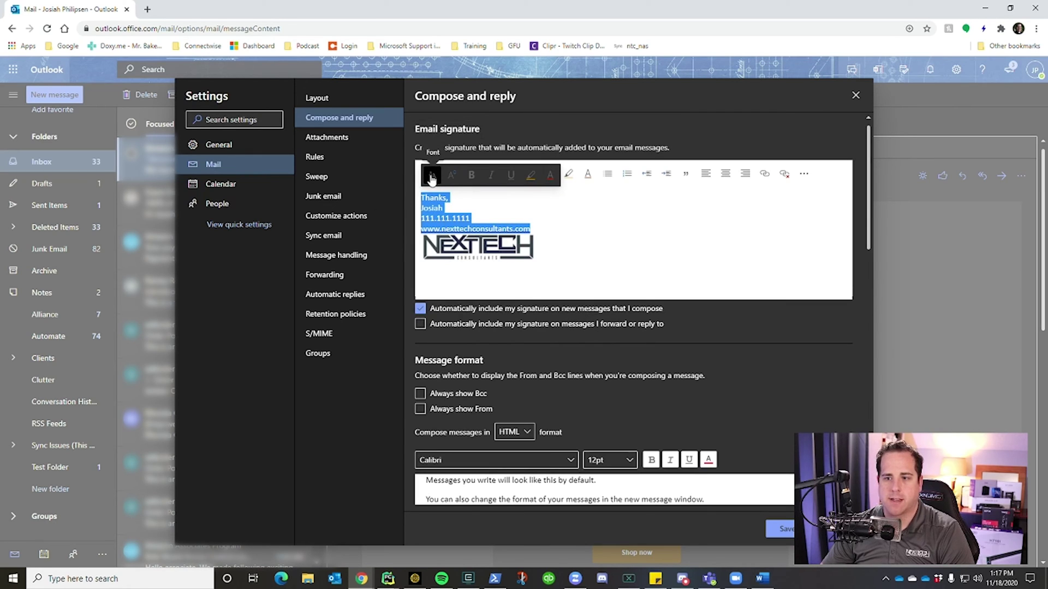
{"action": "left_click", "coordinate": [431, 177]}
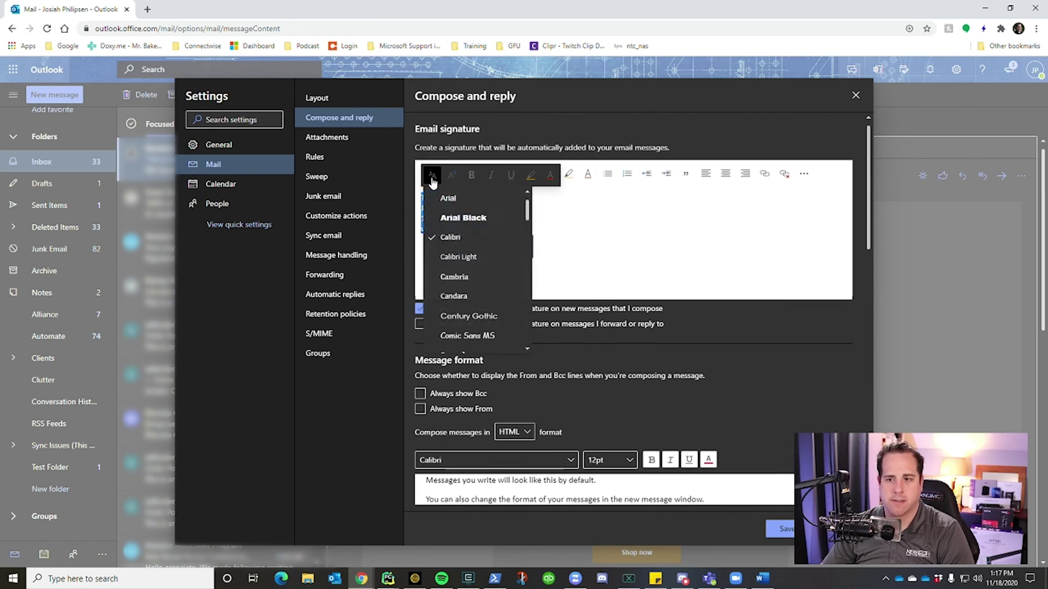
{"action": "left_click", "coordinate": [469, 239]}
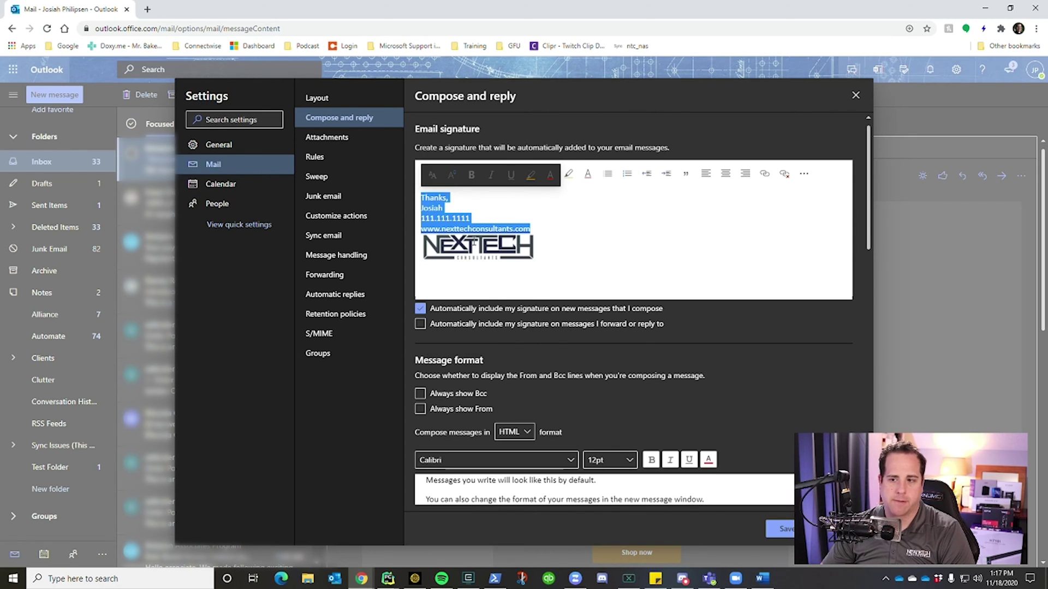
{"action": "left_click", "coordinate": [451, 175]}
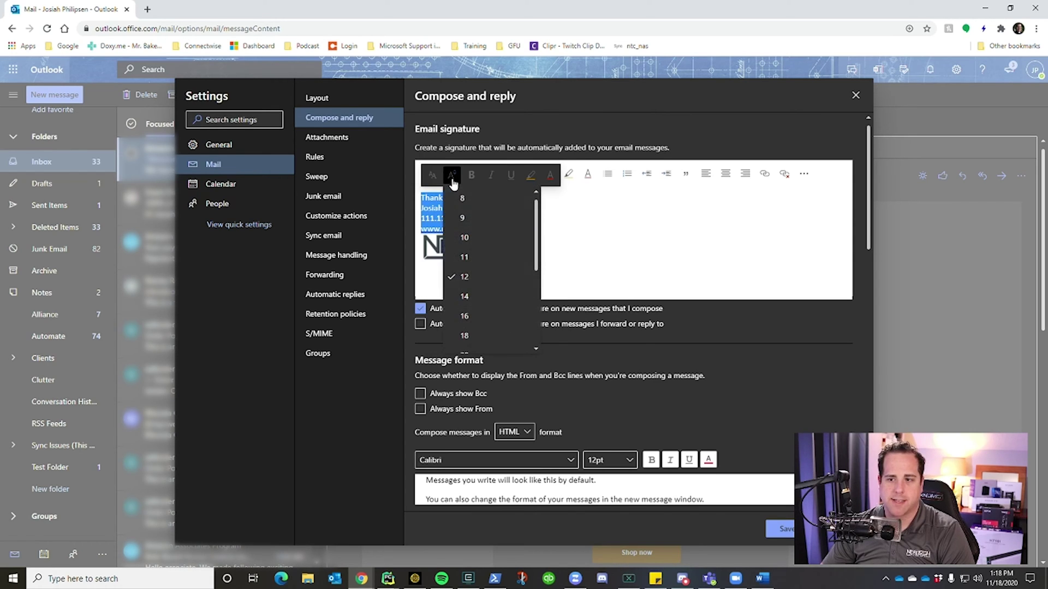
{"action": "left_click", "coordinate": [483, 277]}
{"action": "left_click", "coordinate": [559, 231]}
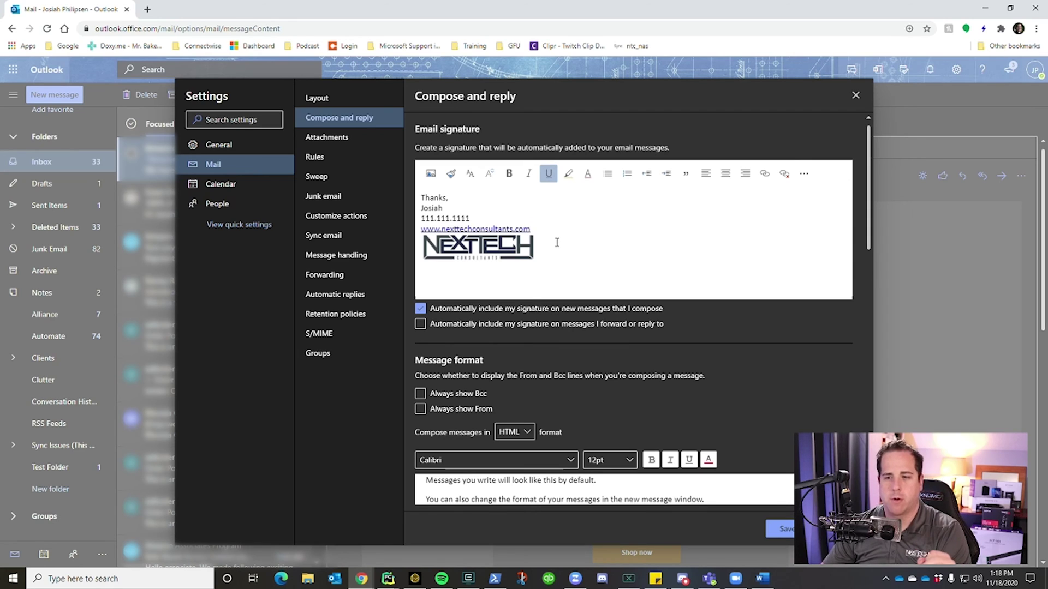
{"action": "left_click", "coordinate": [780, 531]}
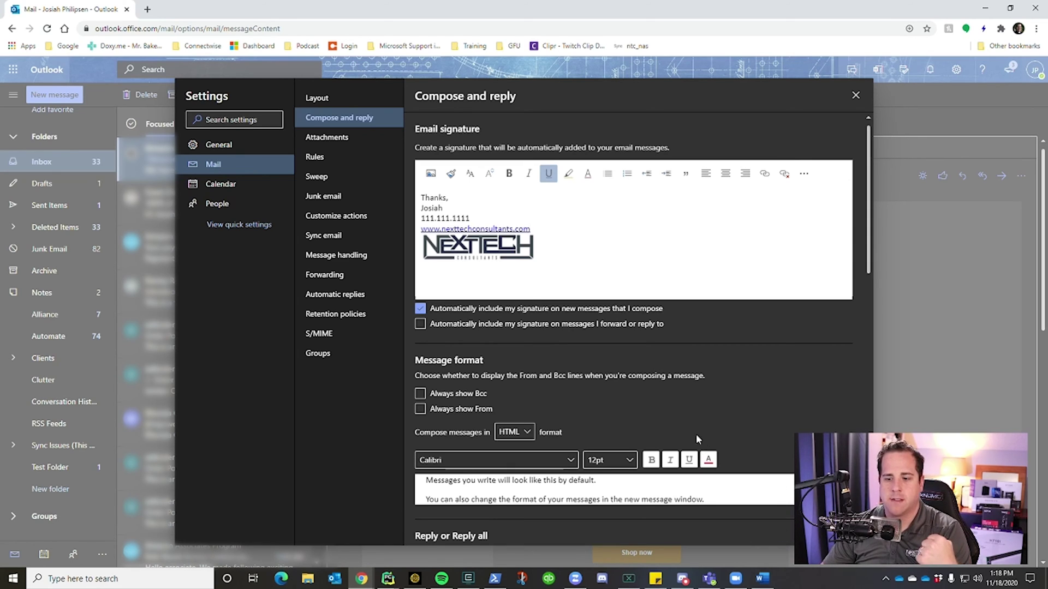
Step: Close Settings and start a new message showing the signature and NEXTECH logo
{"action": "left_click", "coordinate": [855, 97]}
{"action": "left_click", "coordinate": [54, 94]}
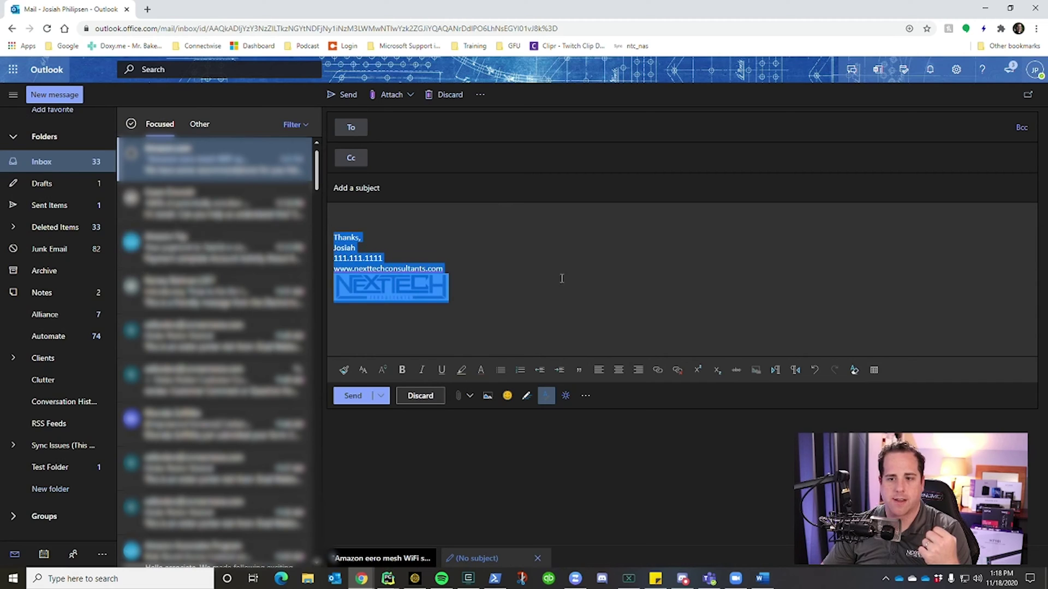
{"action": "left_click", "coordinate": [592, 285]}
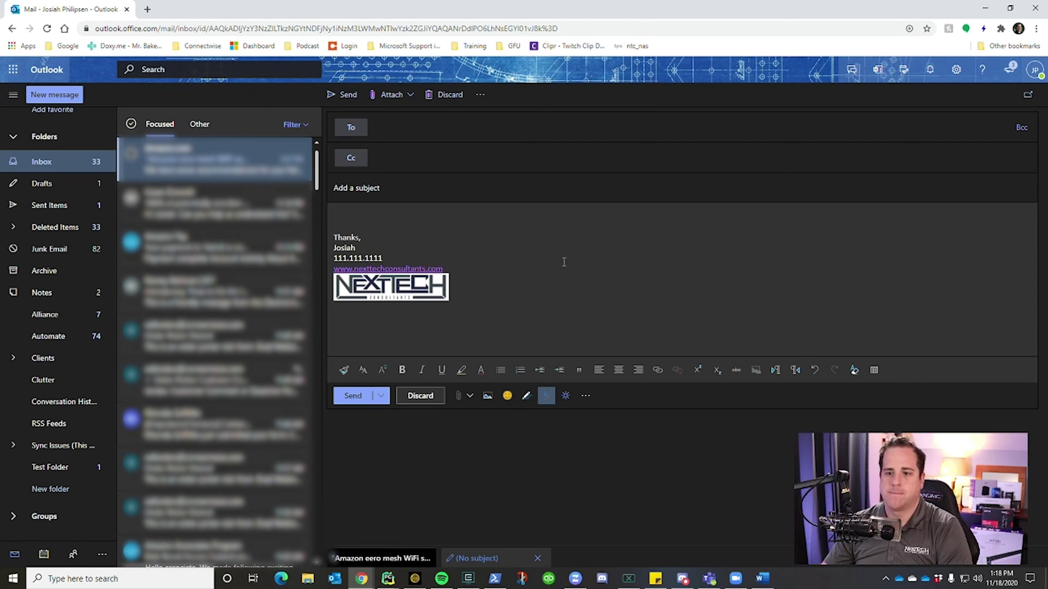
Step: Open Settings at Mail > Automatic replies
{"action": "left_click", "coordinate": [955, 71]}
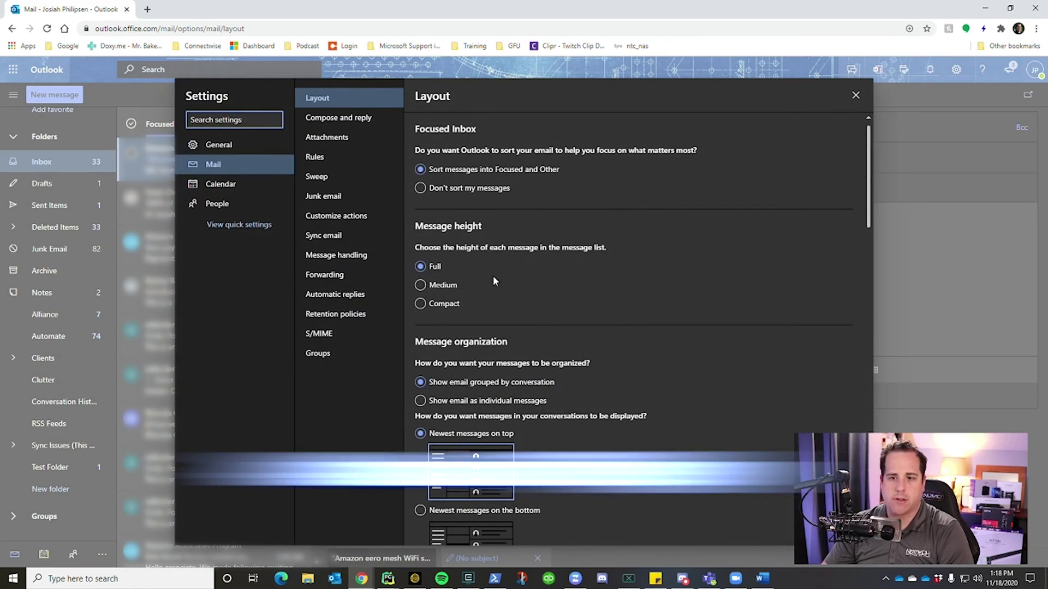
{"action": "left_click", "coordinate": [369, 298]}
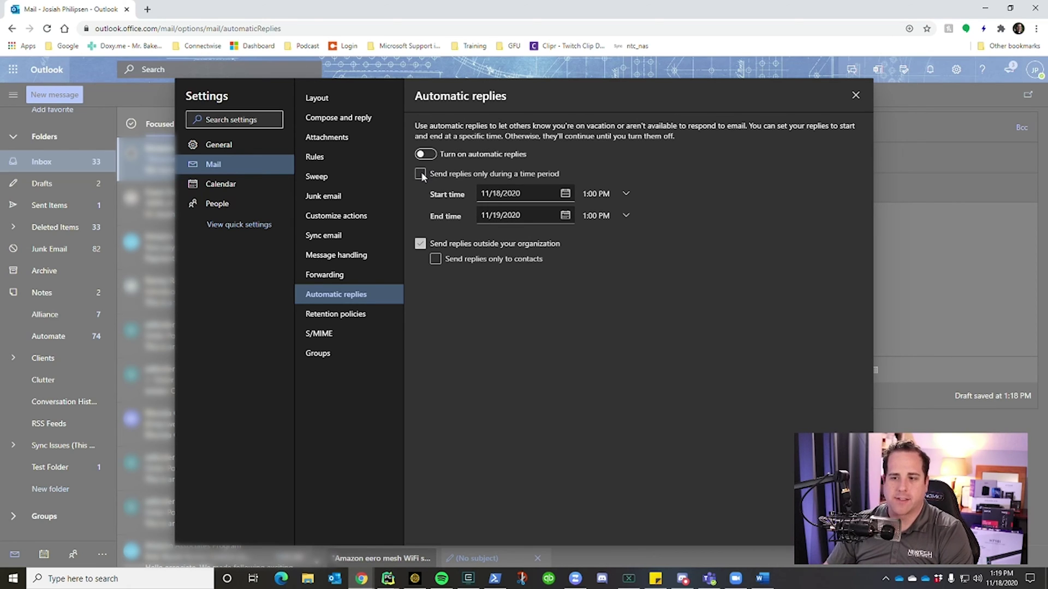
Step: Turn on automatic replies for 11/18/2020 1:00 PM to 11/19/2020 1:00 PM, trying the calendar options
{"action": "left_click", "coordinate": [423, 155]}
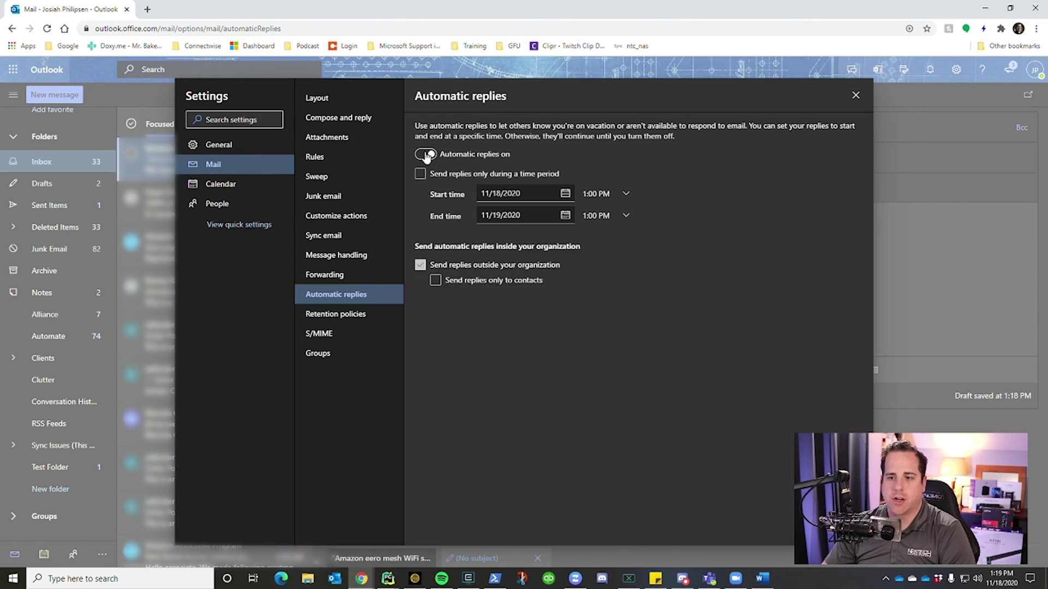
{"action": "left_click", "coordinate": [420, 174]}
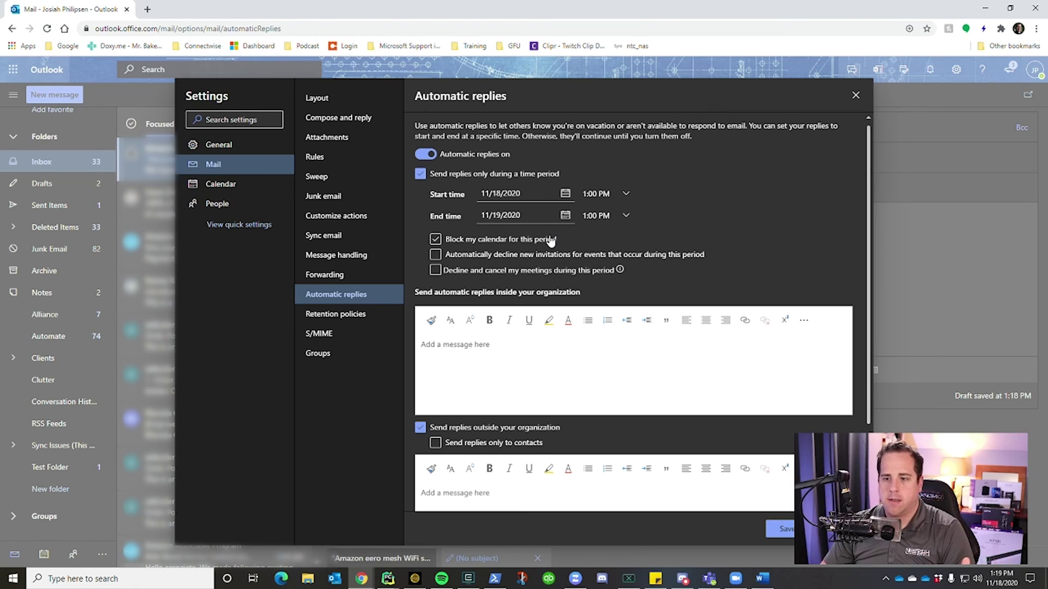
{"action": "left_click", "coordinate": [515, 241]}
{"action": "left_click", "coordinate": [517, 256]}
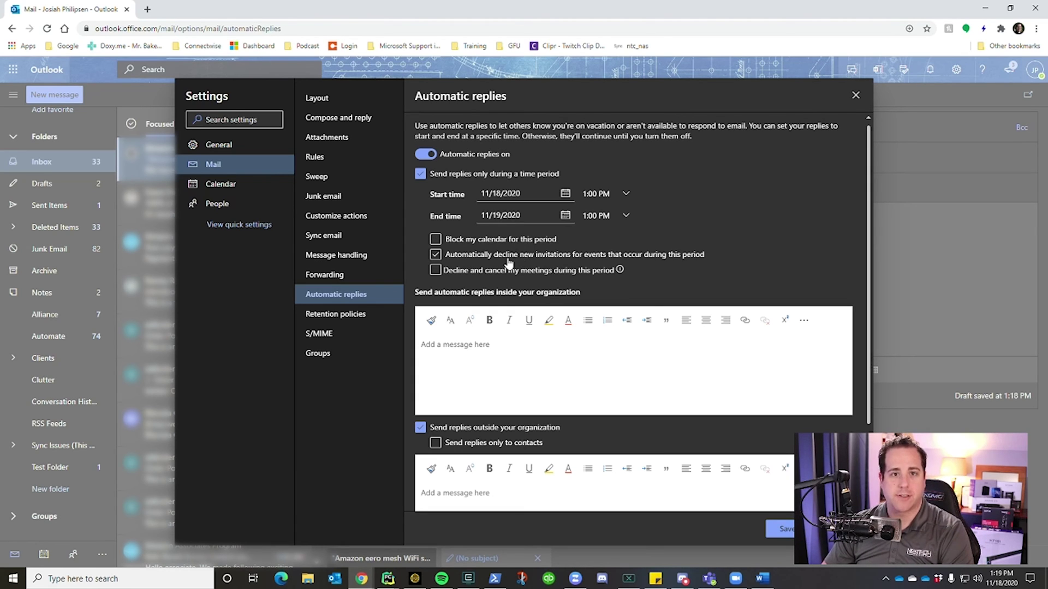
{"action": "left_click", "coordinate": [508, 255]}
{"action": "left_click", "coordinate": [519, 272]}
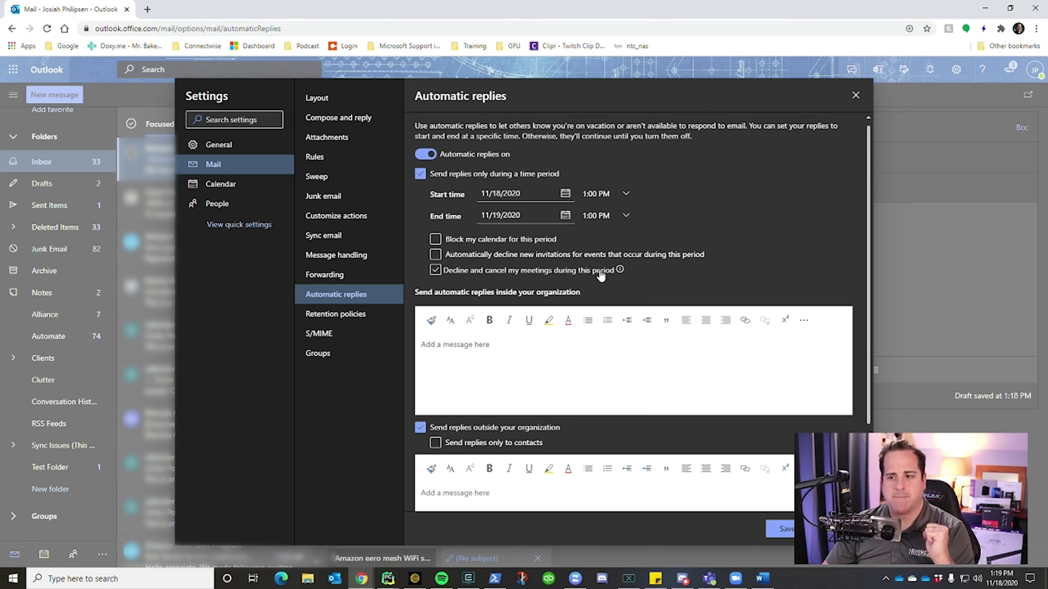
Step: Leave all calendar and meeting options cleared and send outside replies to everyone
{"action": "left_click", "coordinate": [473, 273]}
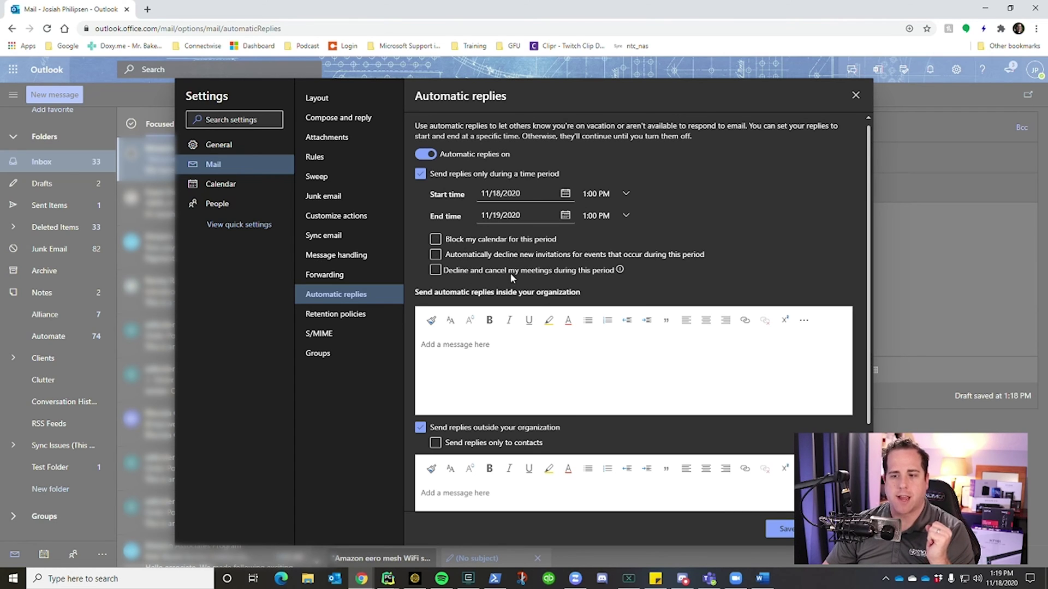
{"action": "left_click", "coordinate": [473, 270]}
{"action": "left_click", "coordinate": [473, 270]}
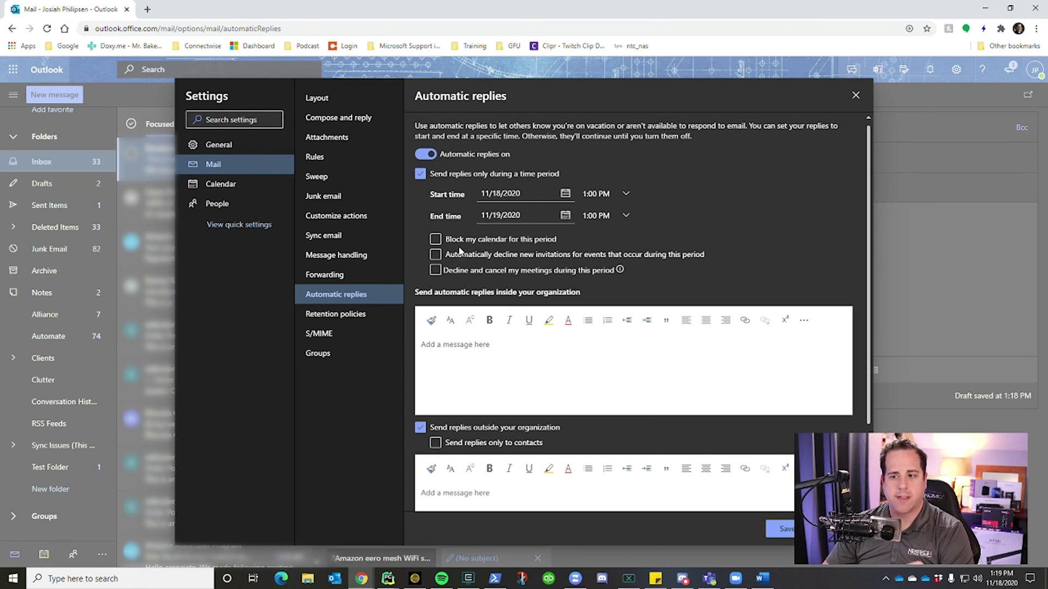
{"action": "left_click", "coordinate": [465, 243]}
{"action": "left_click", "coordinate": [494, 271]}
{"action": "left_click", "coordinate": [524, 443]}
{"action": "left_click", "coordinate": [561, 442]}
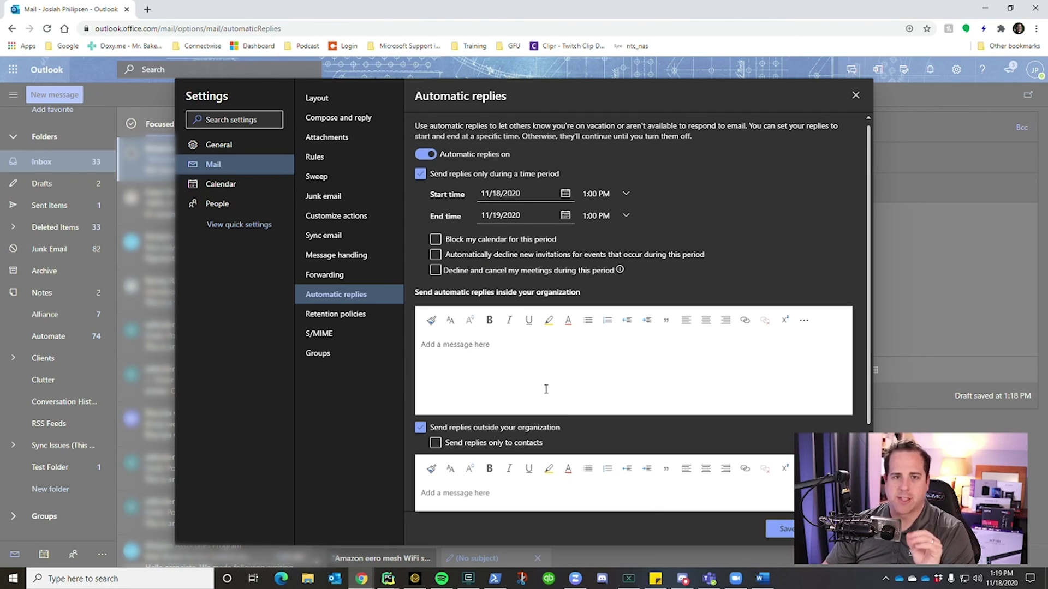
Step: Write the internal auto-reply: out of office, urgent matters to support, reply after November 19th; select it
{"action": "left_click", "coordinate": [537, 380]}
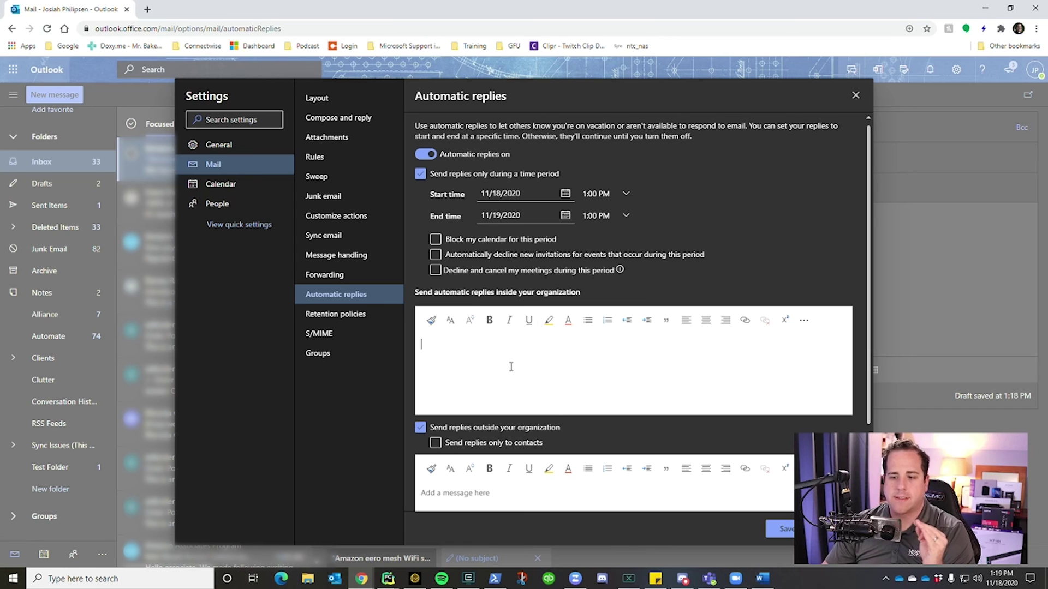
{"action": "scroll", "coordinate": [516, 364], "scroll_direction": "down", "scroll_amount": 1}
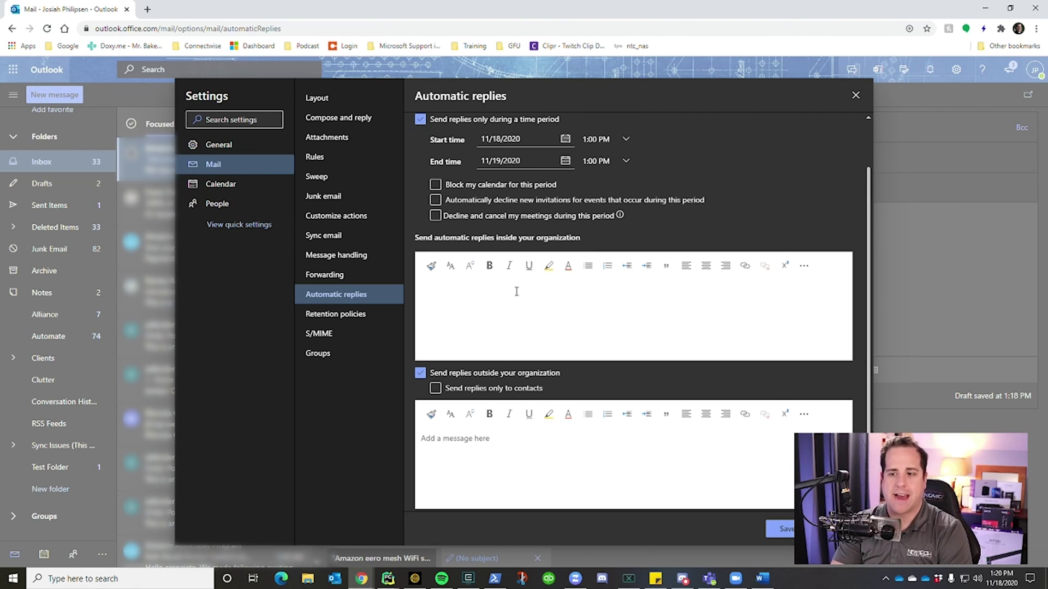
{"action": "left_click", "coordinate": [516, 292]}
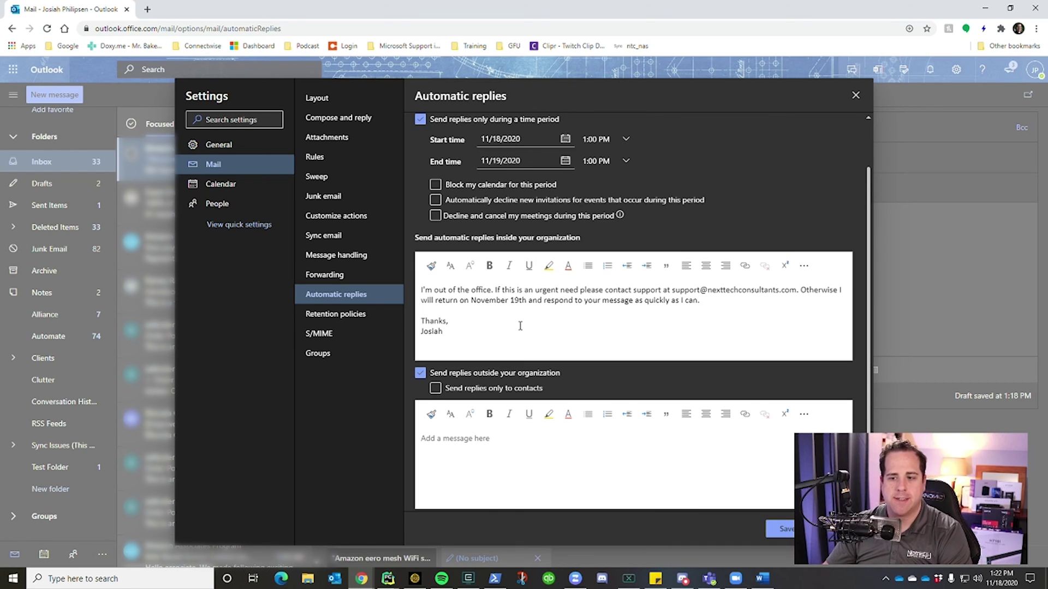
{"action": "left_click_drag", "start_coordinate": [493, 332], "coordinate": [398, 280]}
{"action": "key", "text": "ctrl+c"}
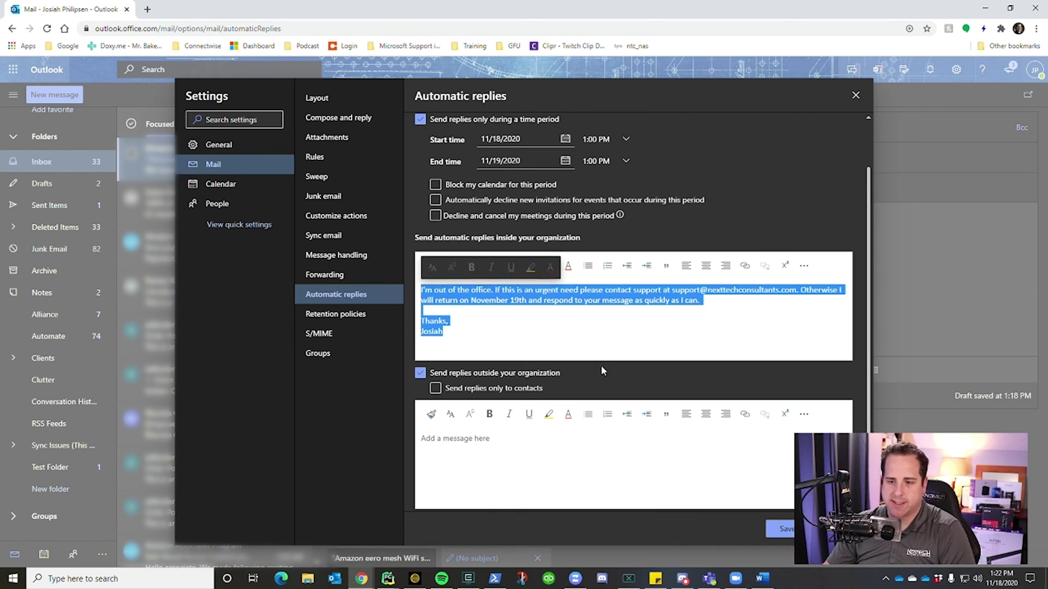
Step: Paste the same out-of-office message into the reply box for senders outside the organization
{"action": "left_click", "coordinate": [597, 472]}
{"action": "key", "text": "ctrl+v"}
{"action": "key", "text": "ctrl+z"}
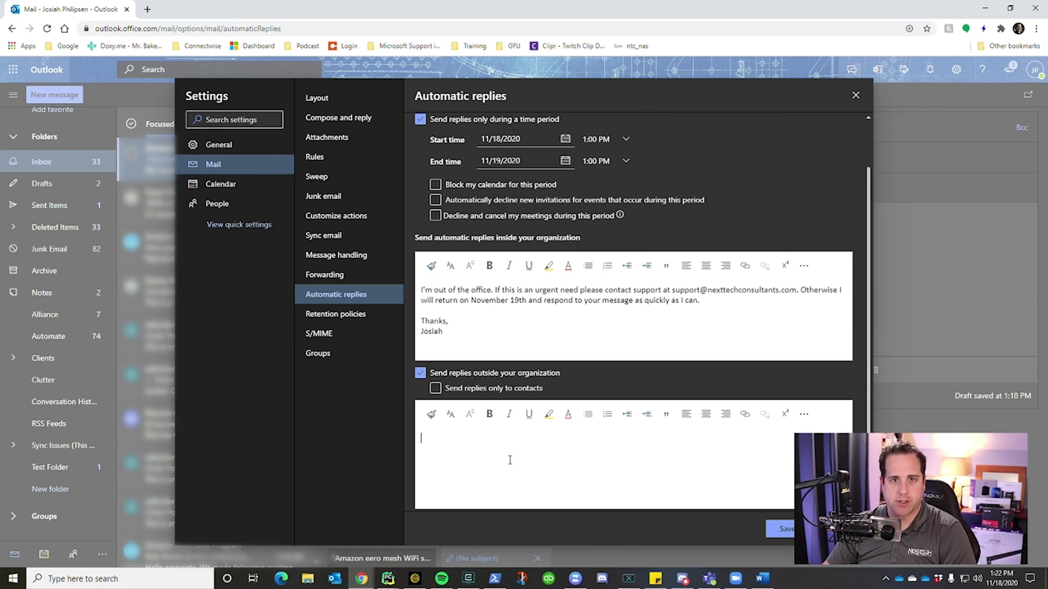
{"action": "key", "text": "ctrl+v"}
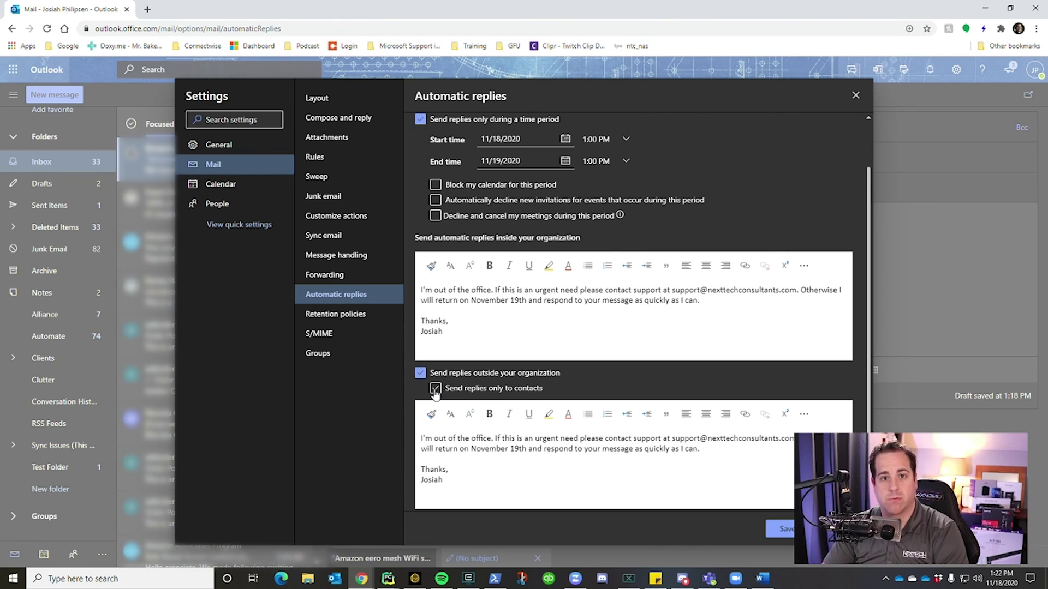
Step: Save the automatic replies settings
{"action": "scroll", "coordinate": [435, 393], "scroll_direction": "down", "scroll_amount": 1}
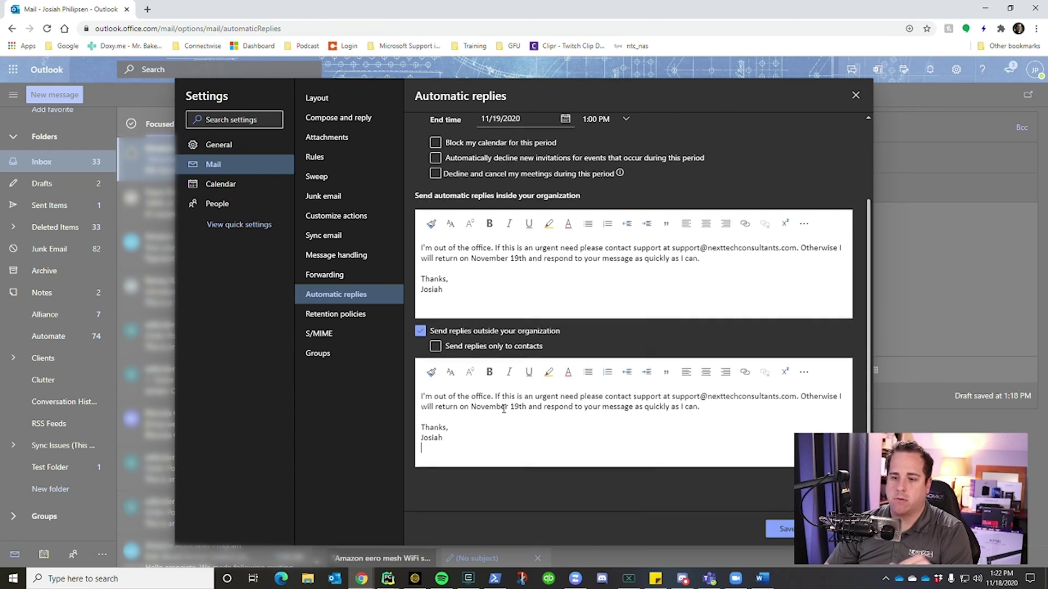
{"action": "left_click", "coordinate": [783, 528]}
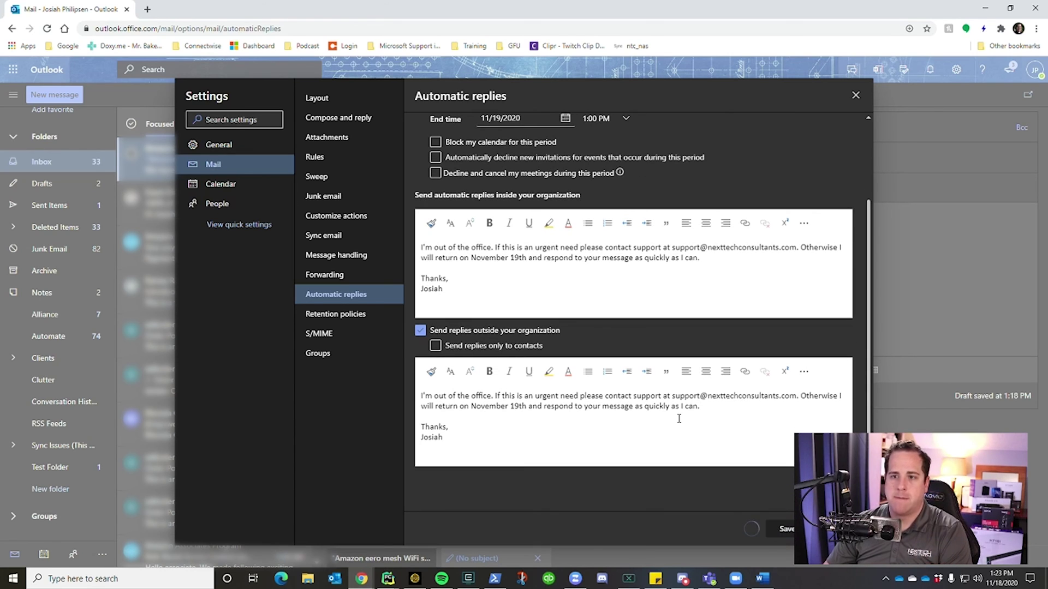
{"action": "scroll", "coordinate": [756, 253], "scroll_direction": "up", "scroll_amount": 1}
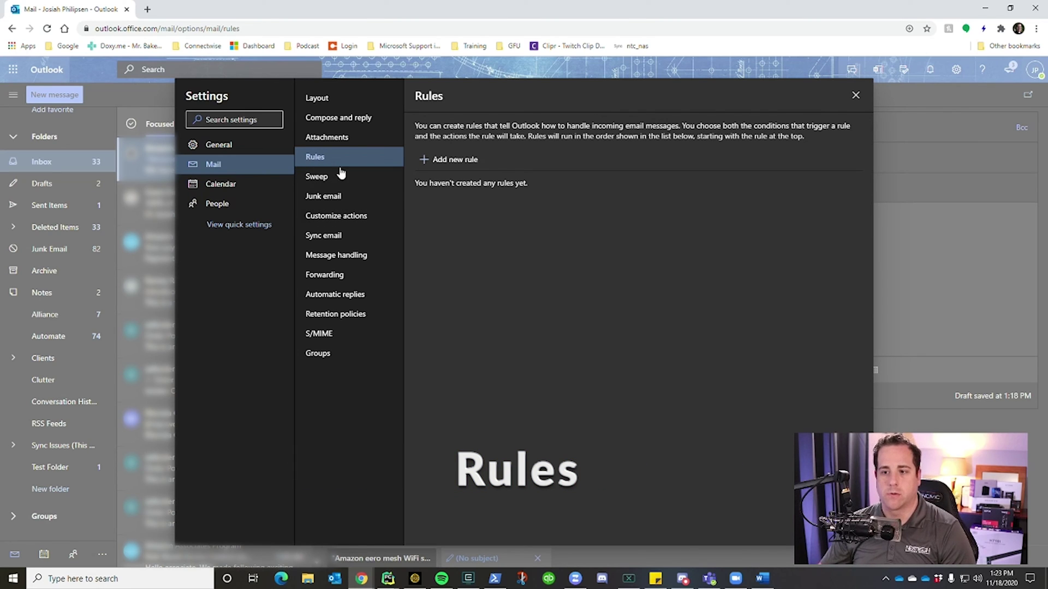
Step: Create a rule named 'High Priority' with the condition Subject includes 'Urgent'
{"action": "left_click", "coordinate": [437, 160]}
{"action": "type", "text": "Hi"}
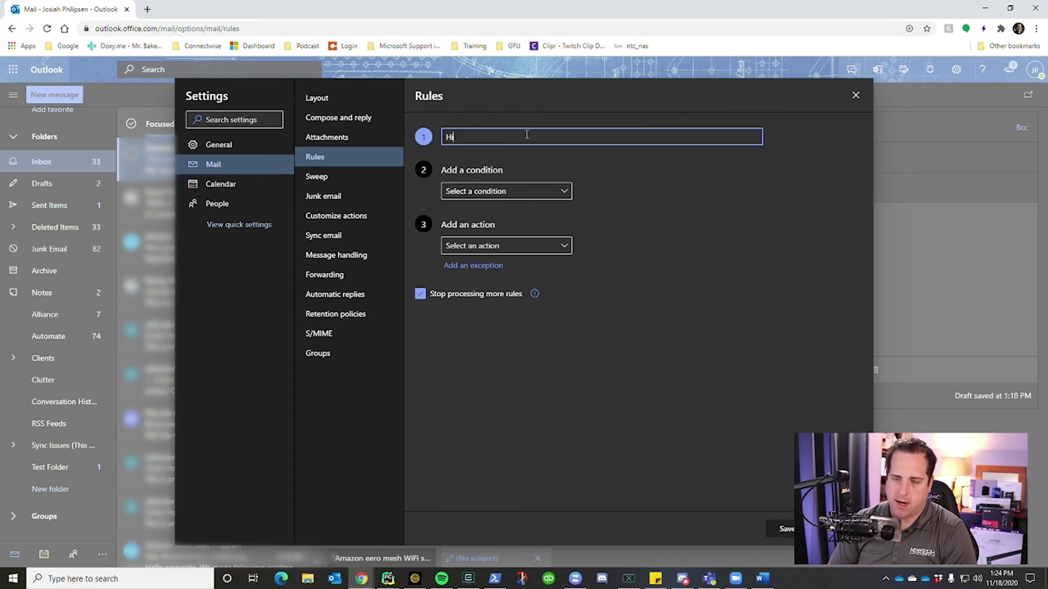
{"action": "type", "text": "gh Priority"}
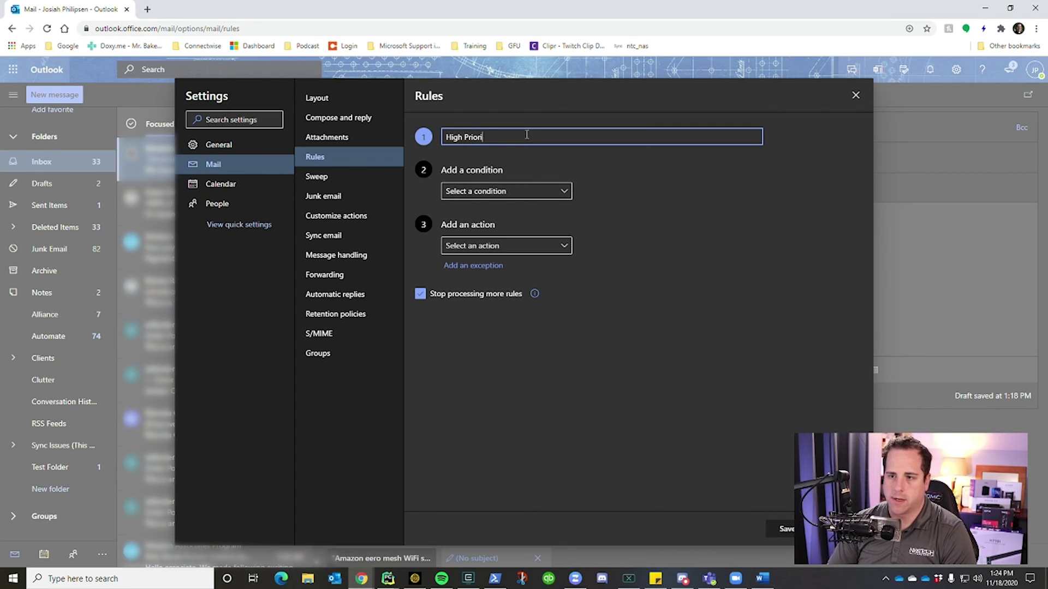
{"action": "left_click", "coordinate": [550, 190]}
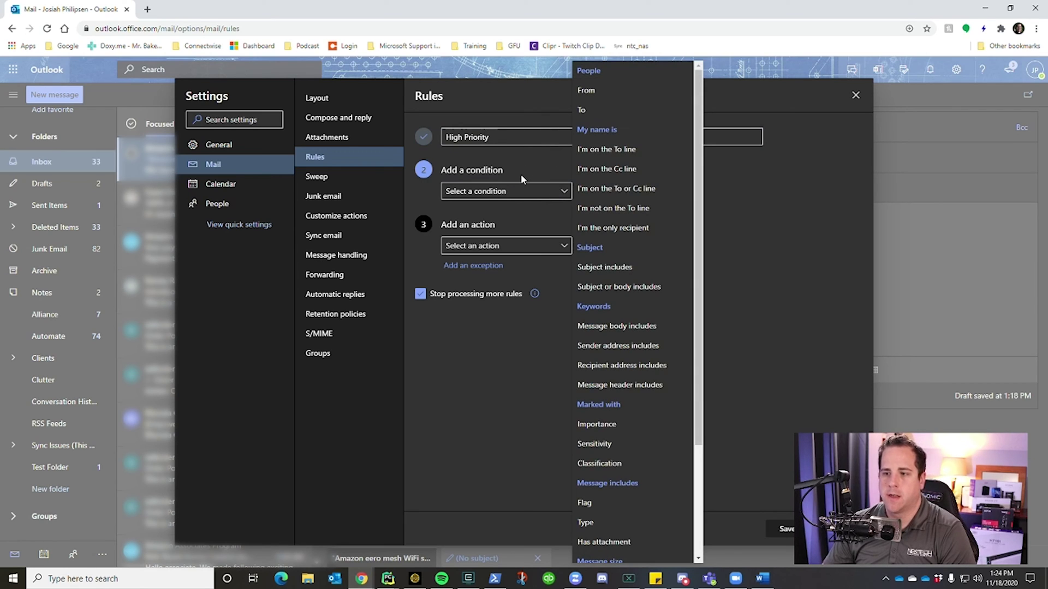
{"action": "left_click", "coordinate": [631, 267]}
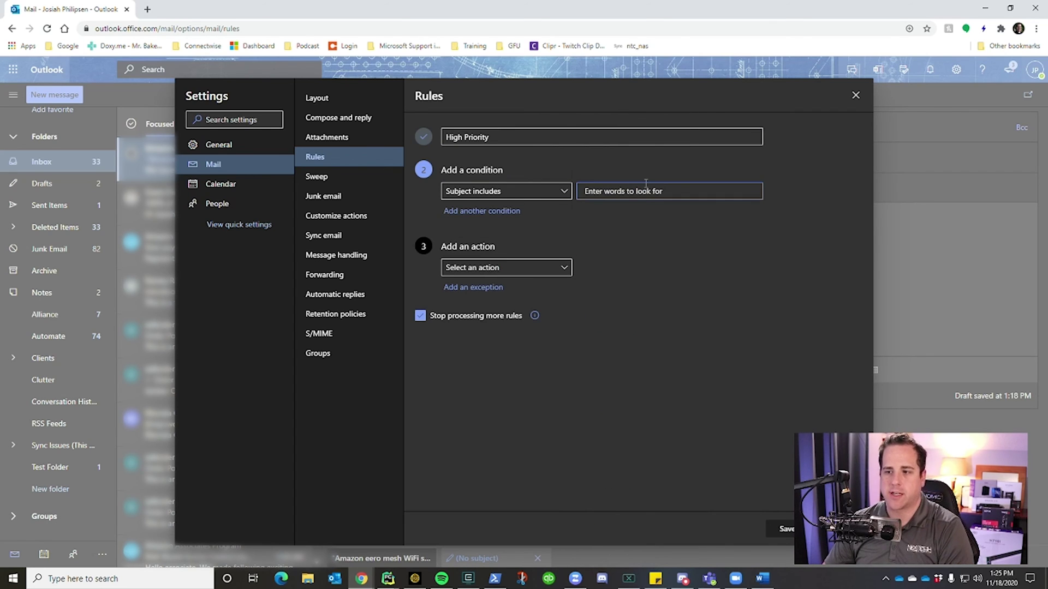
{"action": "type", "text": "Urgent"}
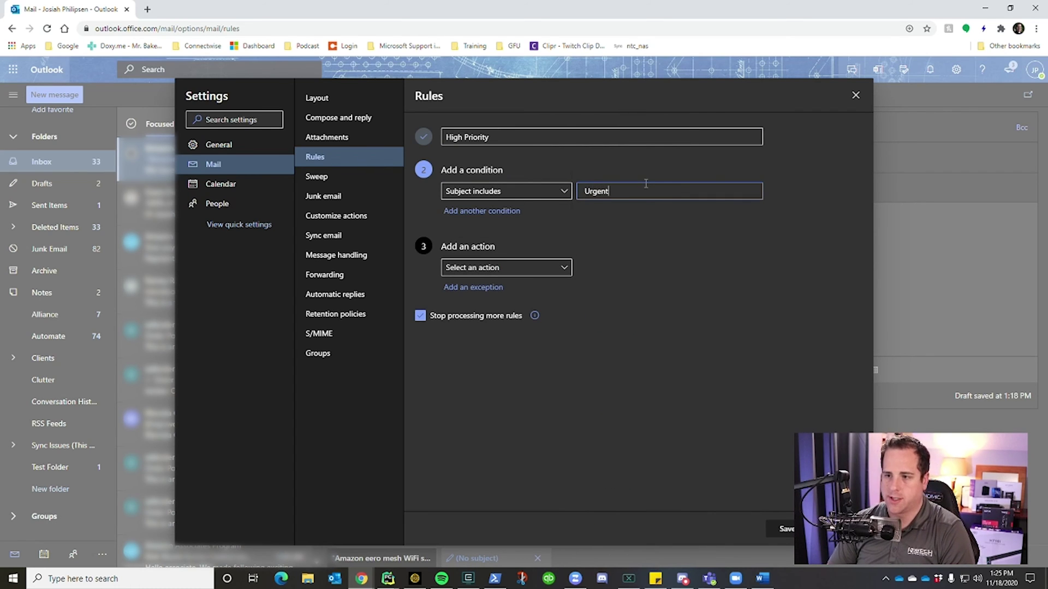
Step: Set the action to mark importance High, keep Stop processing more rules on, and save
{"action": "left_click", "coordinate": [560, 267]}
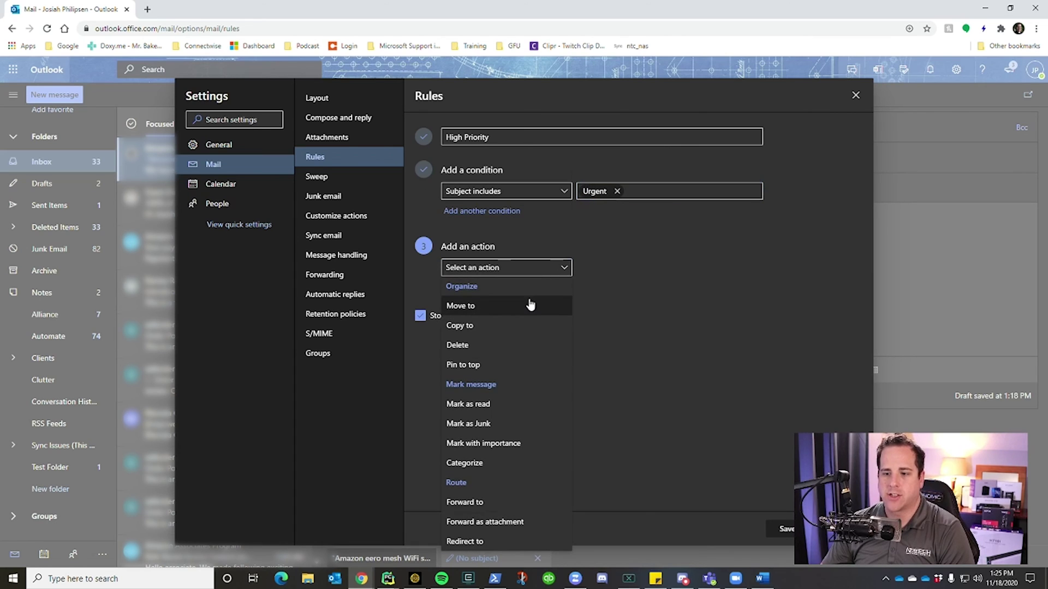
{"action": "left_click", "coordinate": [519, 444]}
{"action": "left_click", "coordinate": [644, 274]}
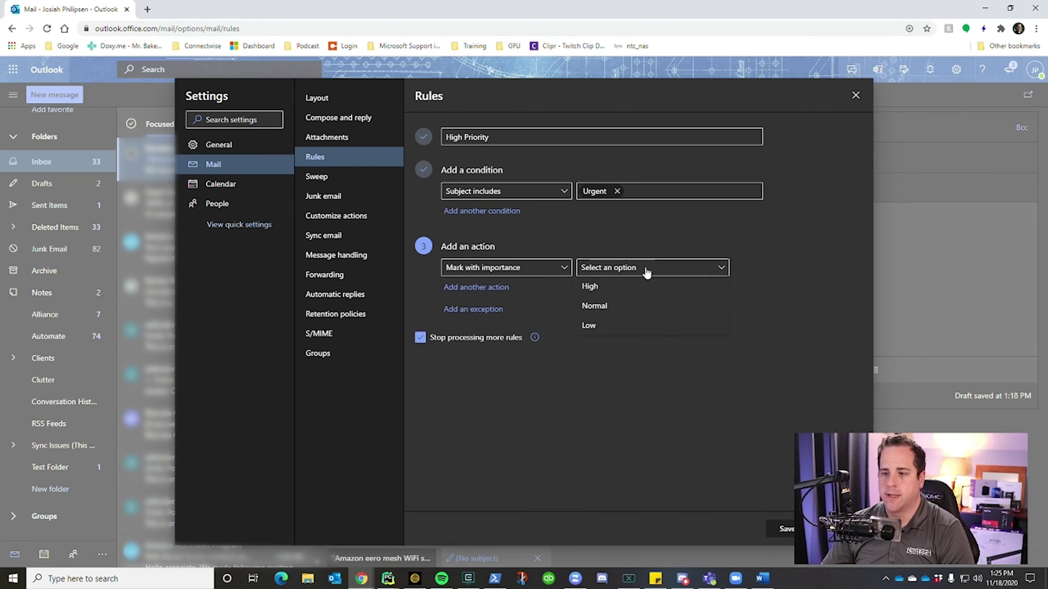
{"action": "left_click", "coordinate": [635, 287]}
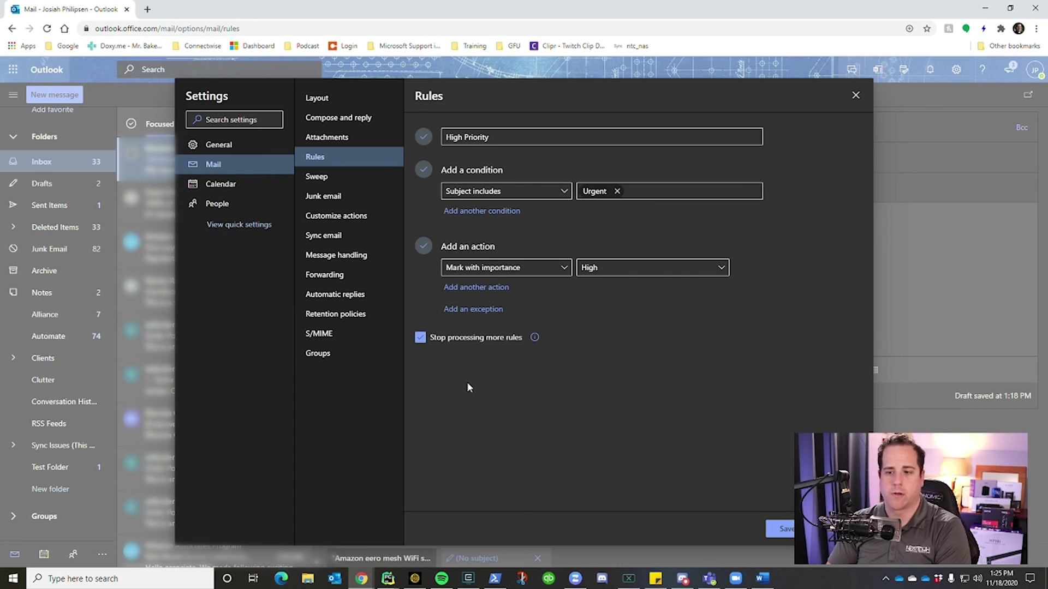
{"action": "left_click", "coordinate": [458, 342]}
{"action": "left_click", "coordinate": [460, 342]}
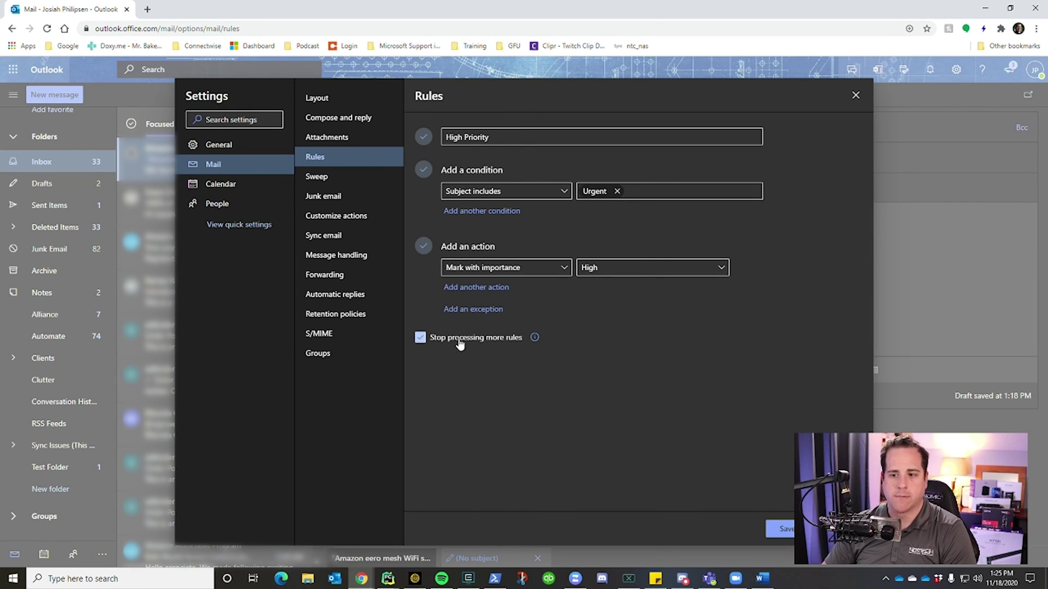
{"action": "left_click", "coordinate": [781, 529]}
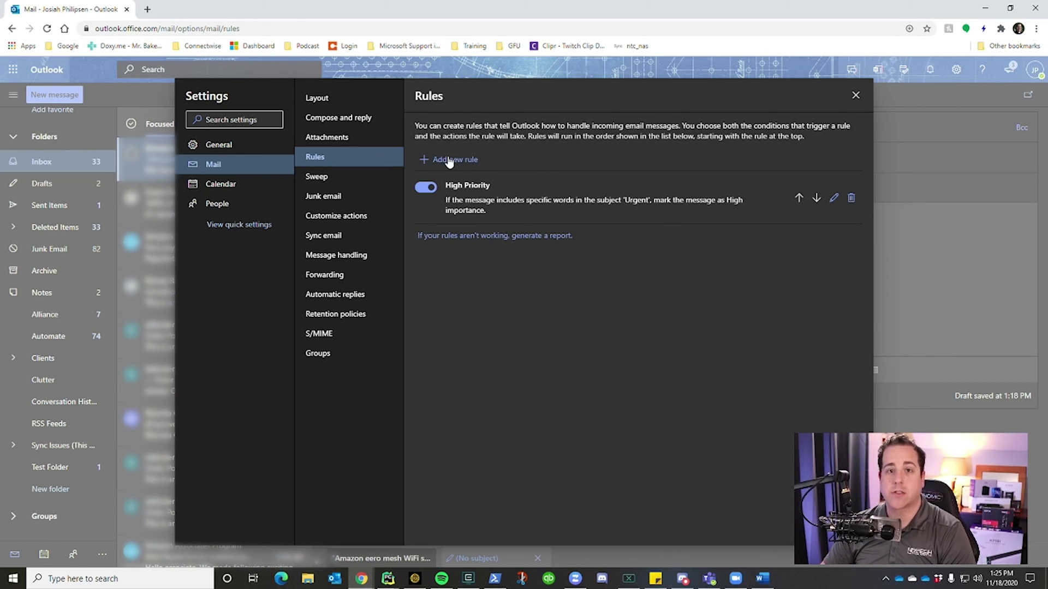
{"action": "left_click", "coordinate": [448, 160]}
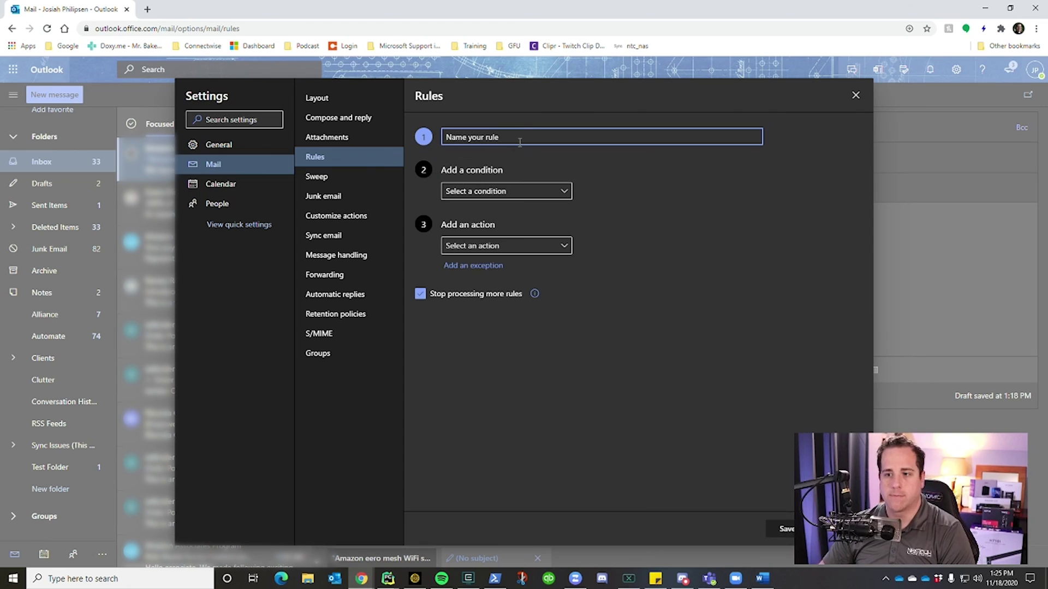
Step: Name the new rule 'Customer' with the condition From set to the chosen contact
{"action": "type", "text": "Customer"}
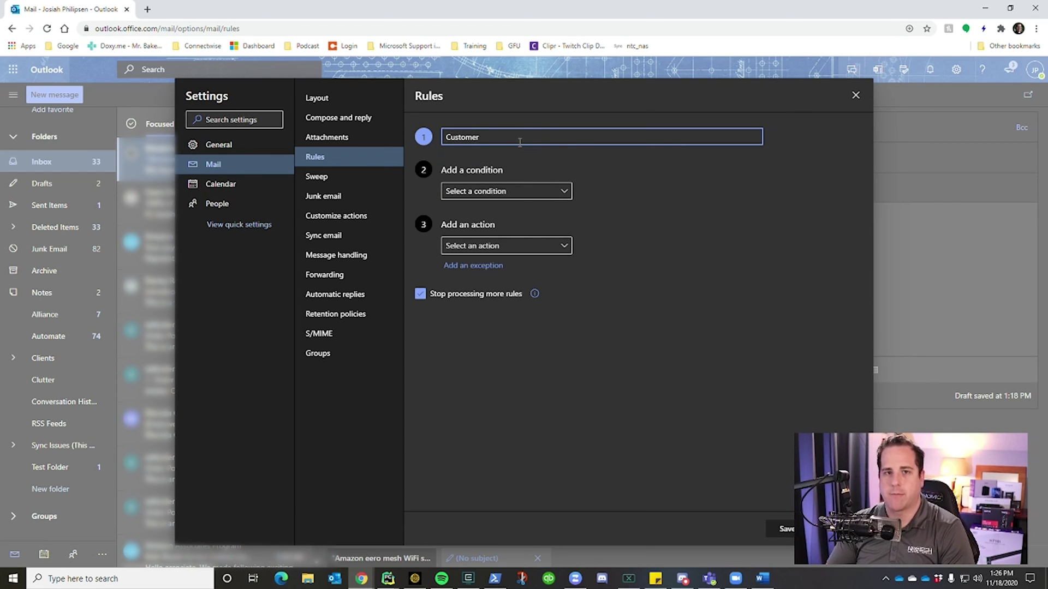
{"action": "left_click", "coordinate": [540, 192]}
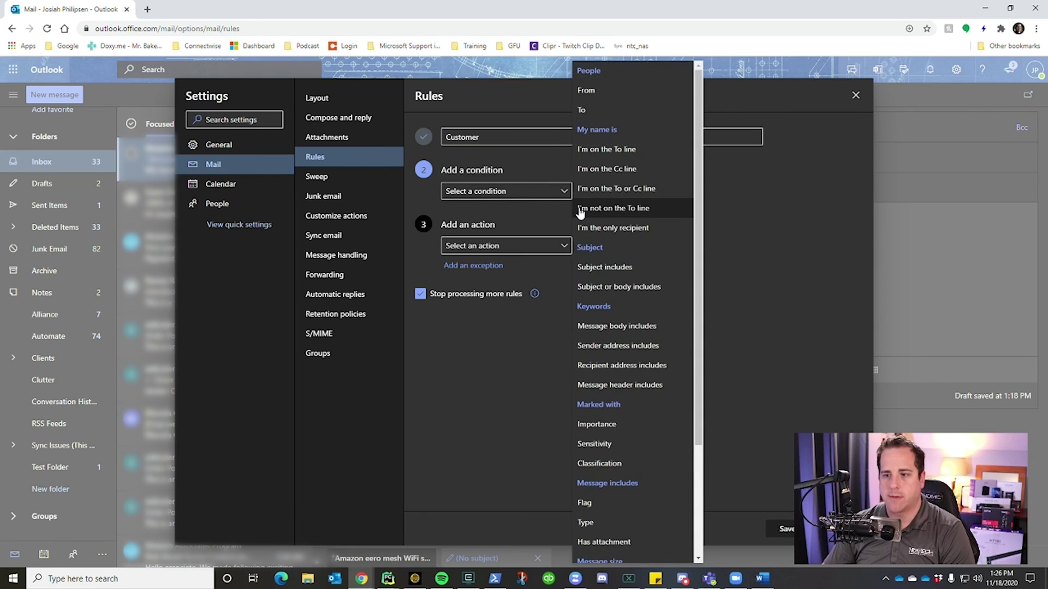
{"action": "left_click", "coordinate": [586, 91]}
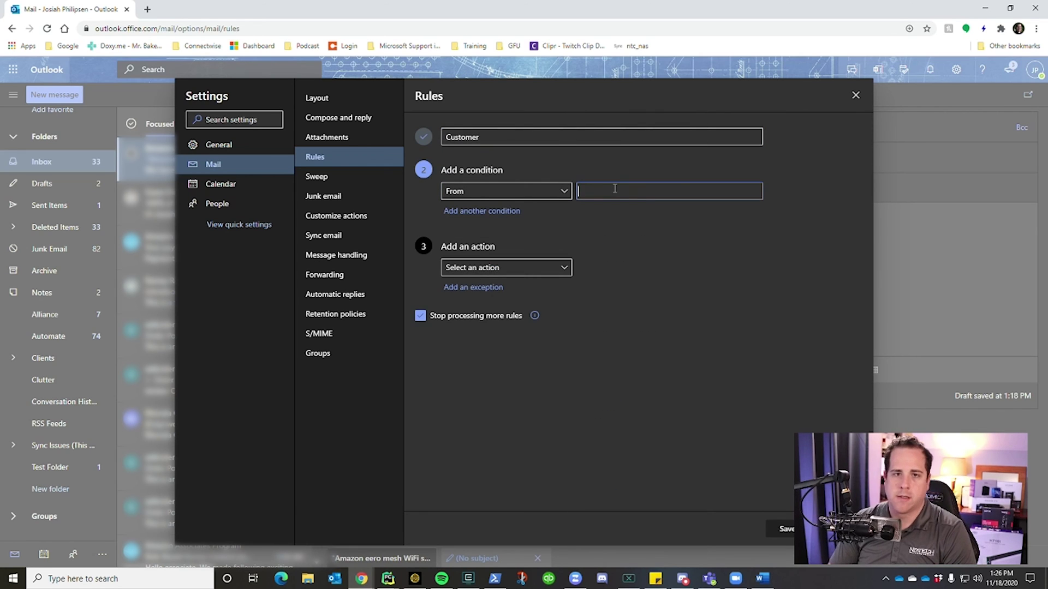
{"action": "type", "text": "anna"}
{"action": "left_click", "coordinate": [647, 215]}
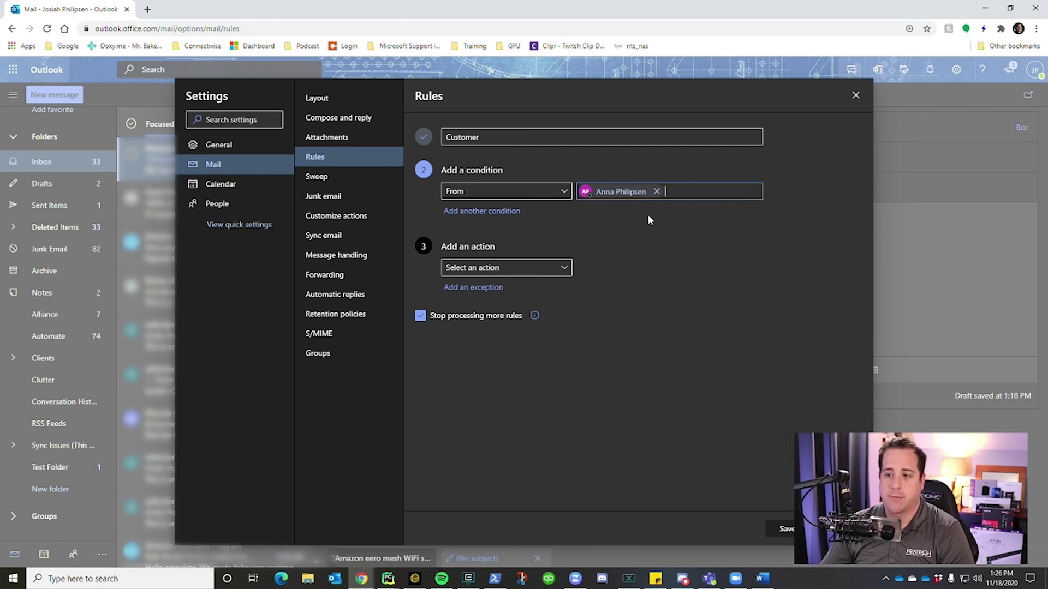
Step: Set the action Move to 'Test Folder', leave Run rule now unchecked, and save
{"action": "left_click", "coordinate": [564, 268]}
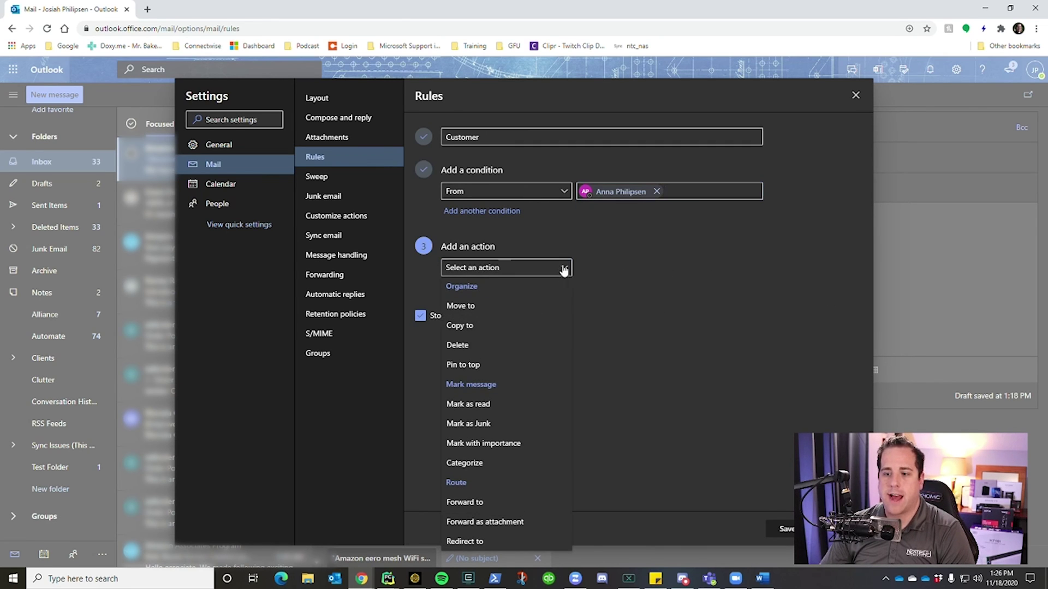
{"action": "left_click", "coordinate": [547, 306]}
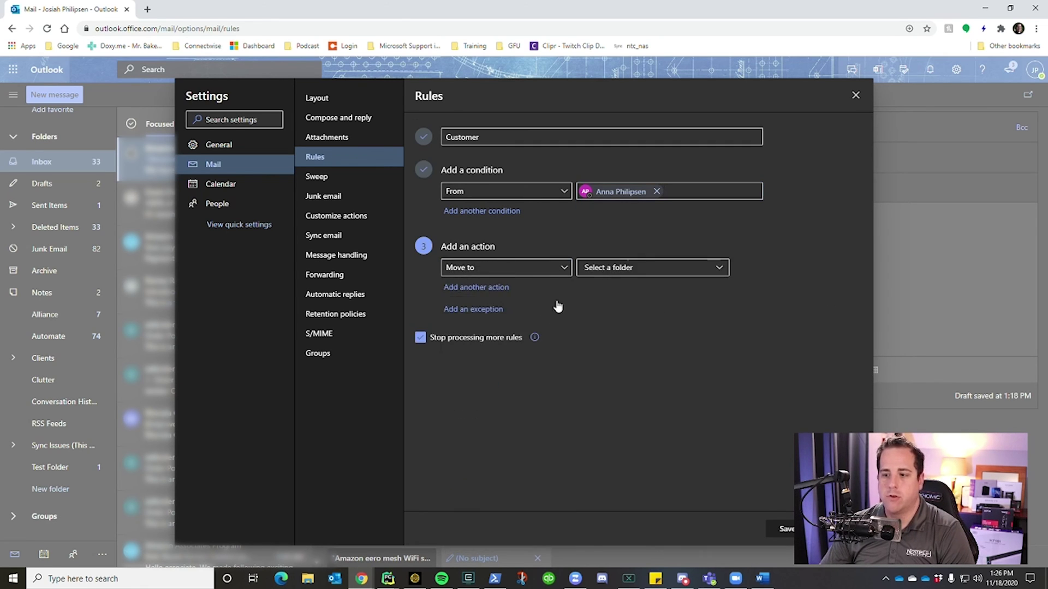
{"action": "left_click", "coordinate": [620, 273]}
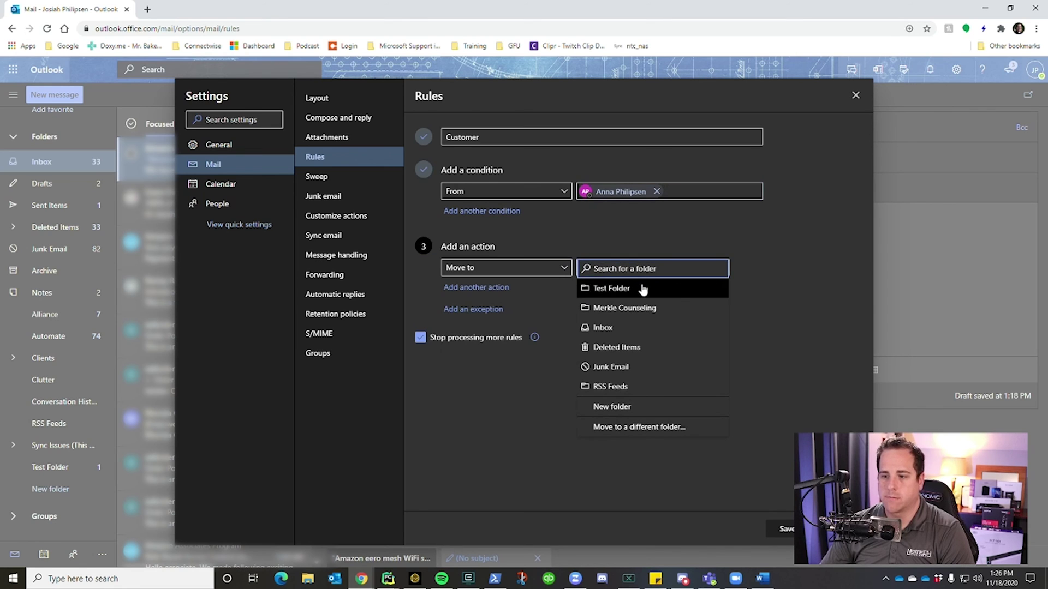
{"action": "left_click", "coordinate": [638, 290]}
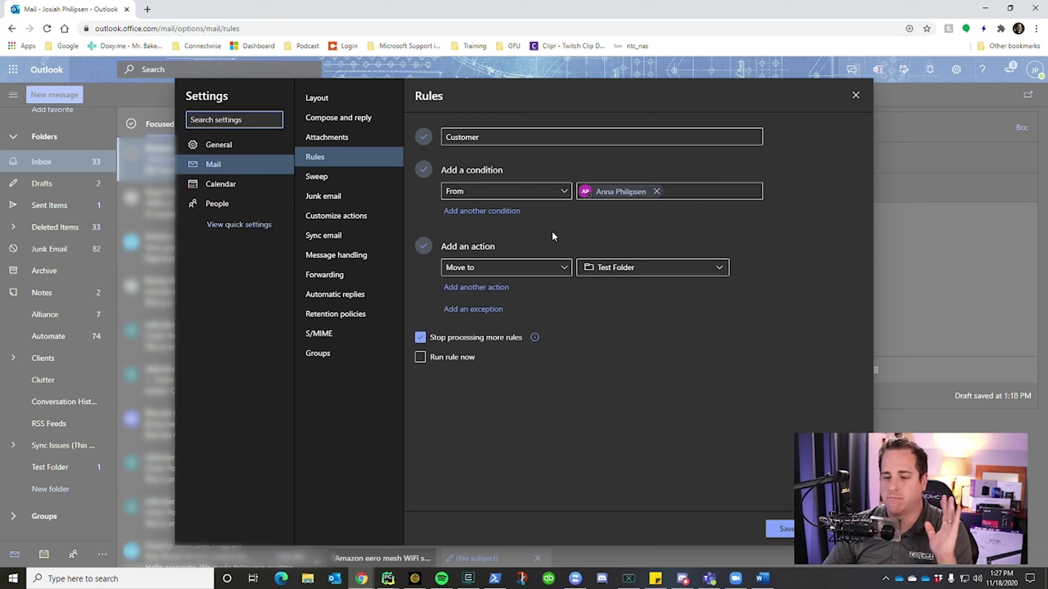
{"action": "left_click", "coordinate": [455, 365]}
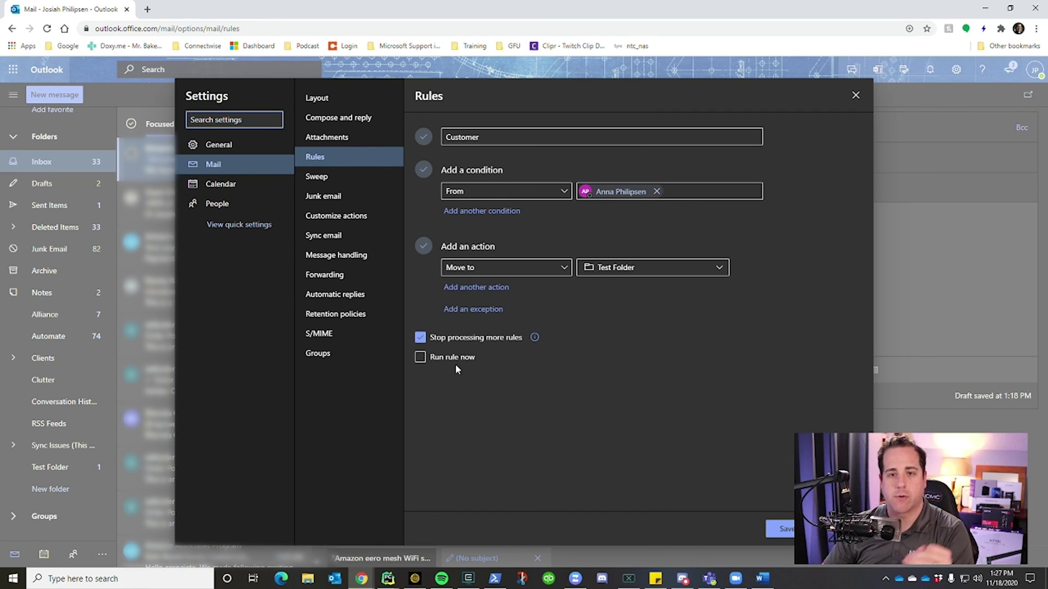
{"action": "left_click", "coordinate": [455, 365]}
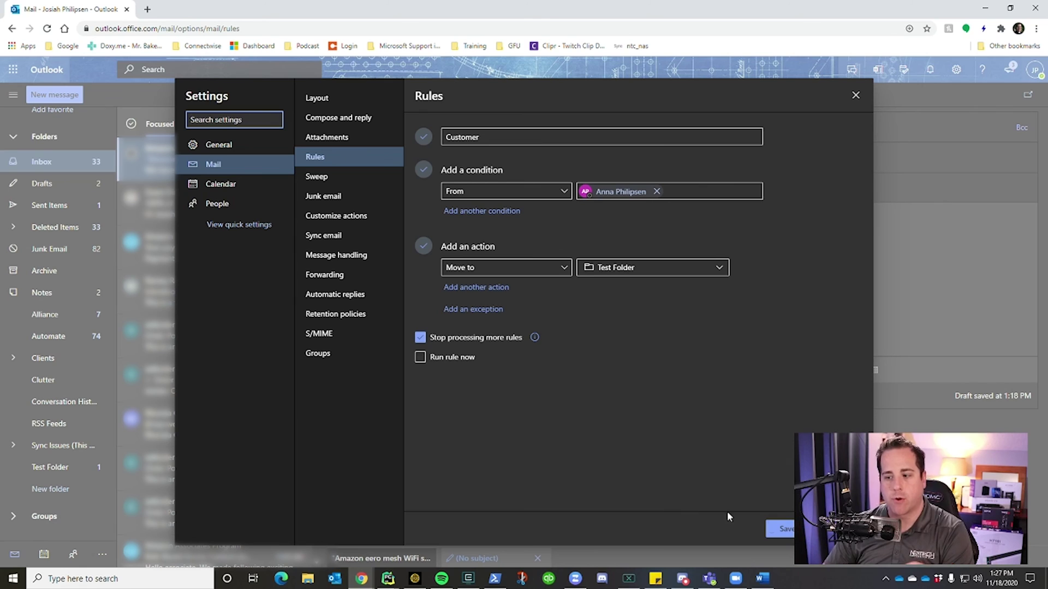
{"action": "left_click", "coordinate": [781, 530]}
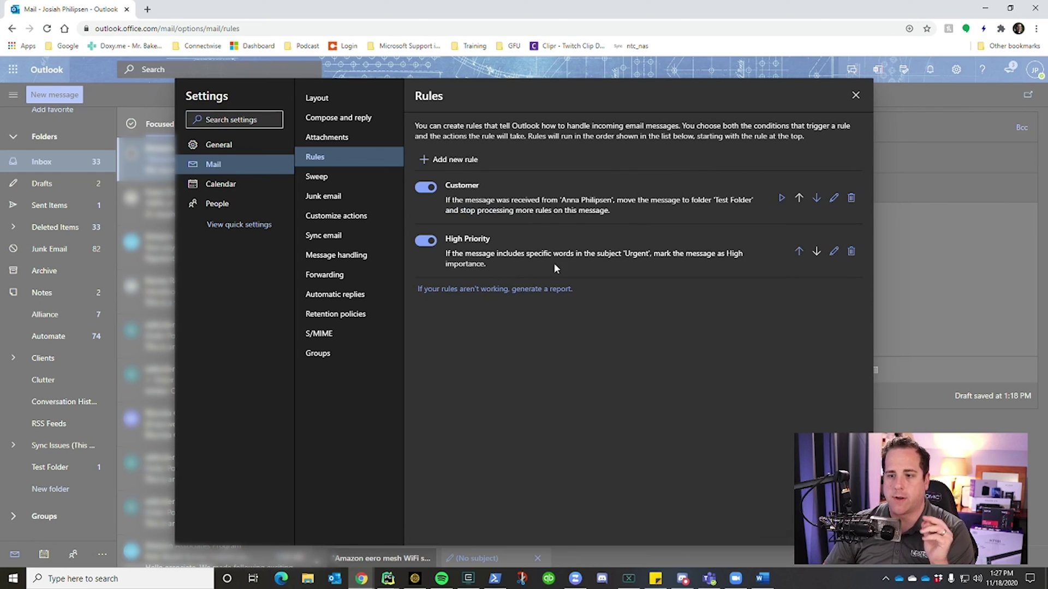
Step: Move the Customer rule below High Priority and start a new blank rule with no action
{"action": "left_click", "coordinate": [816, 198]}
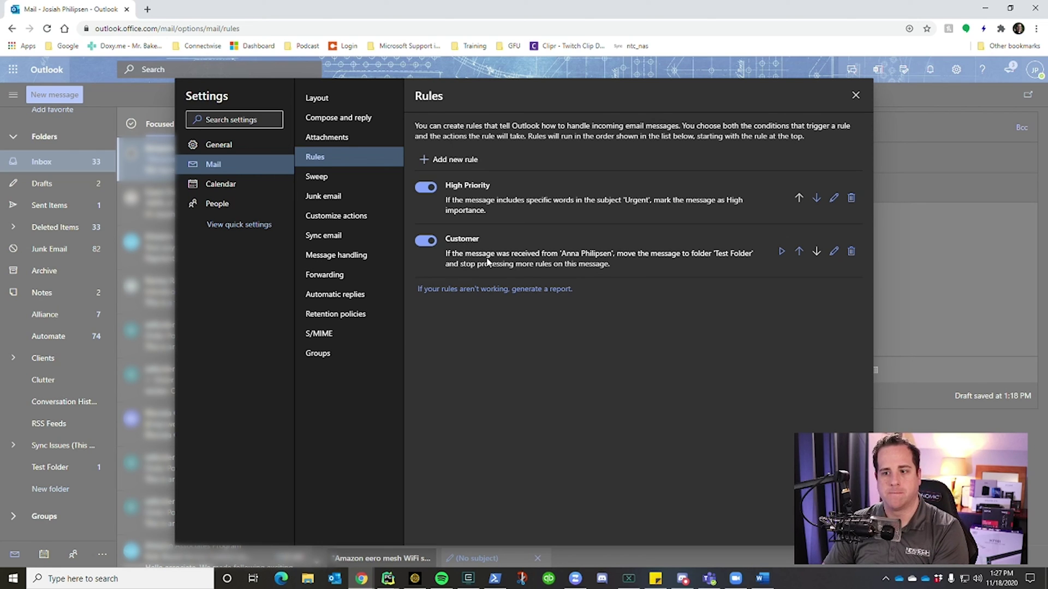
{"action": "left_click", "coordinate": [469, 161]}
{"action": "left_click", "coordinate": [535, 252]}
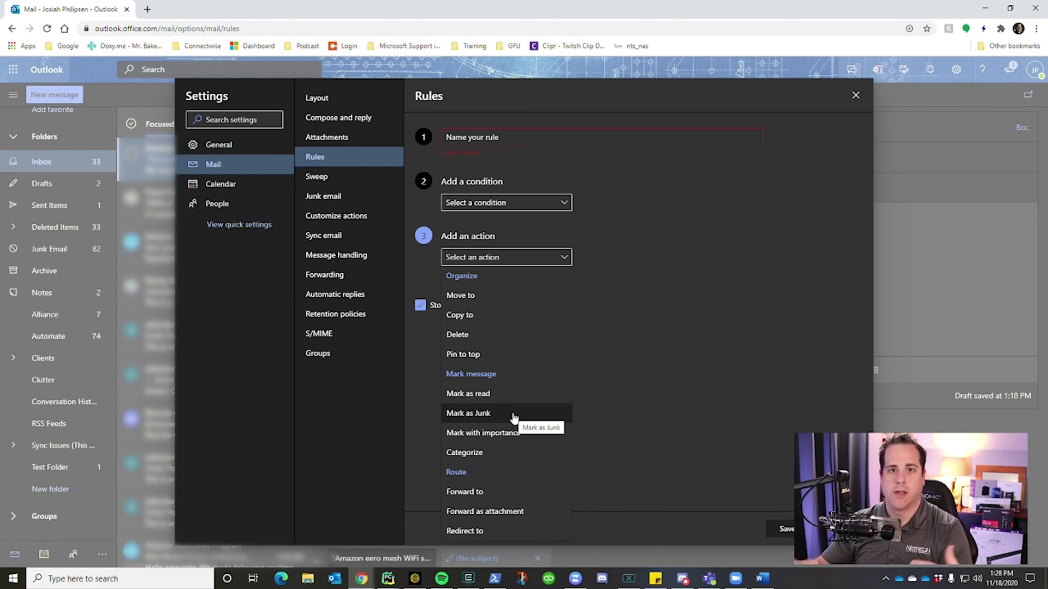
{"action": "left_click", "coordinate": [664, 404]}
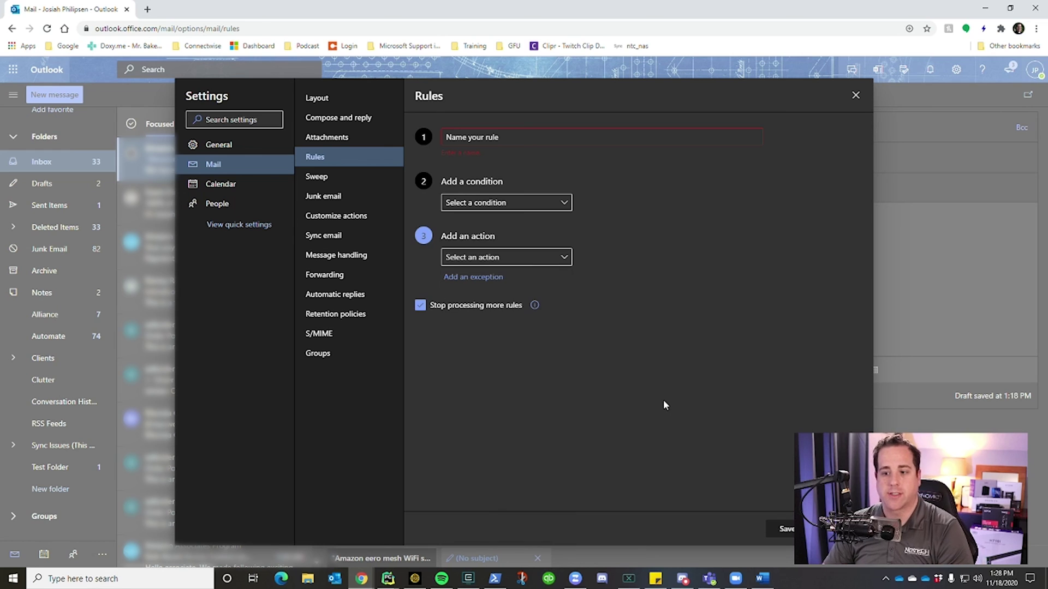